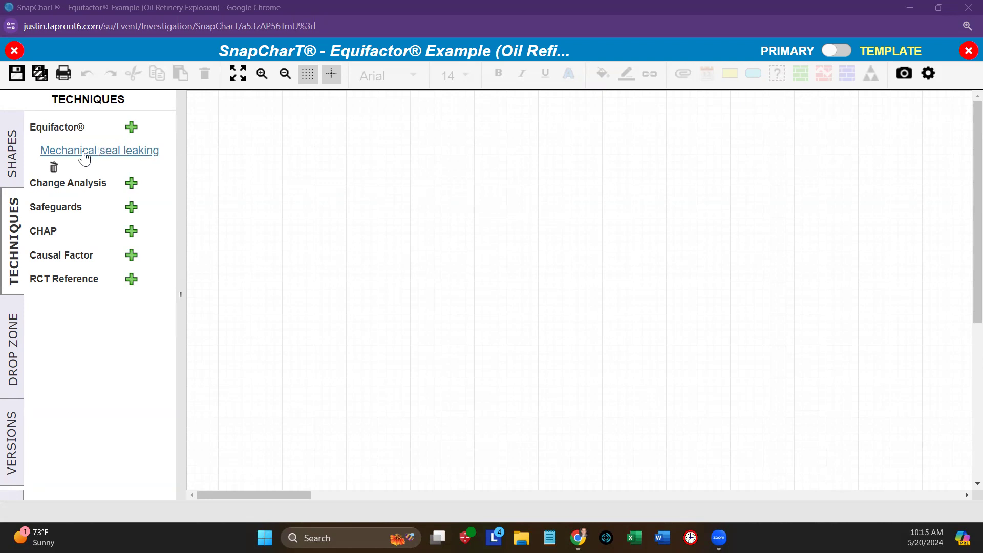
Step: Download the Equifactor import template from the "Mechanical seal leaking" analysis and enable editing of the workbook
left_click(84, 153)
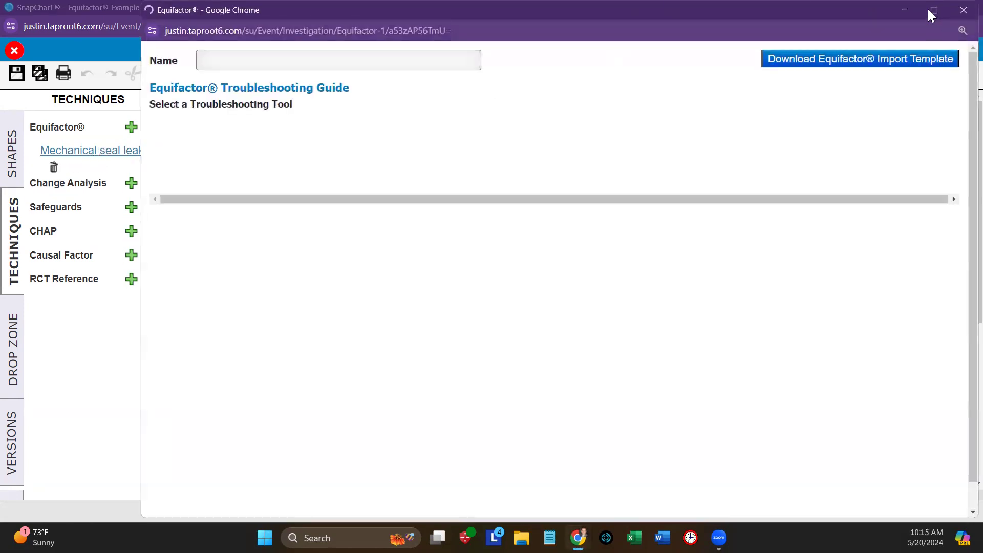
mouse_move(937, 11)
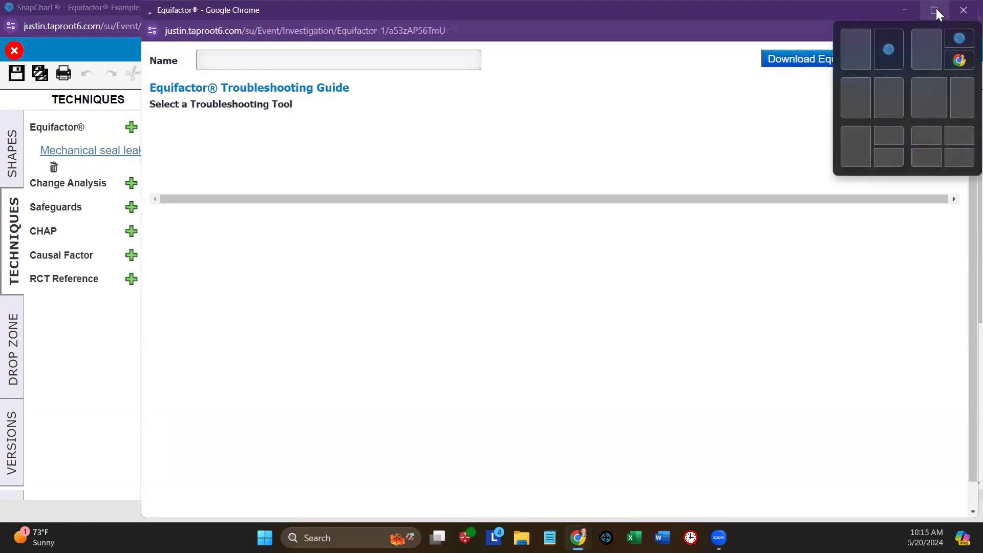
left_click(936, 10)
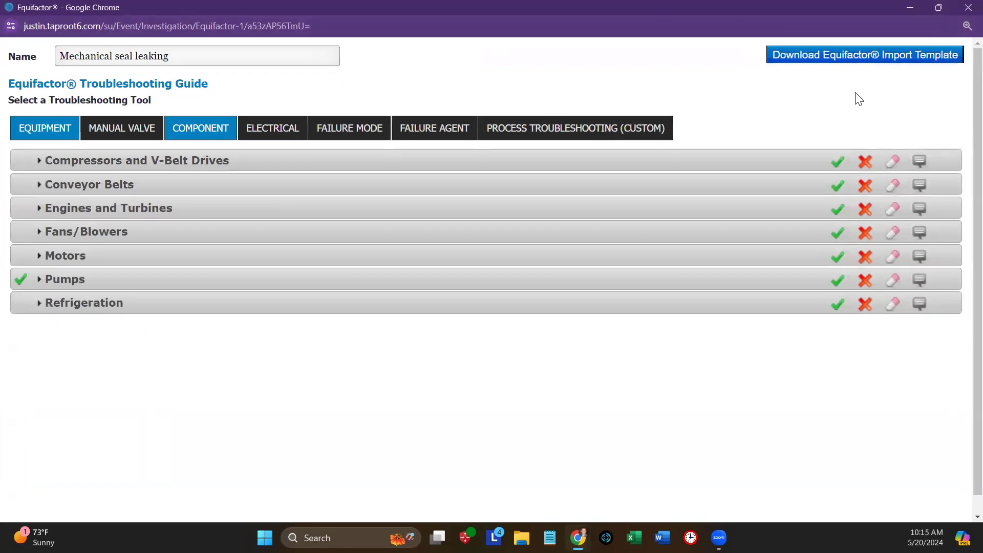
left_click(871, 60)
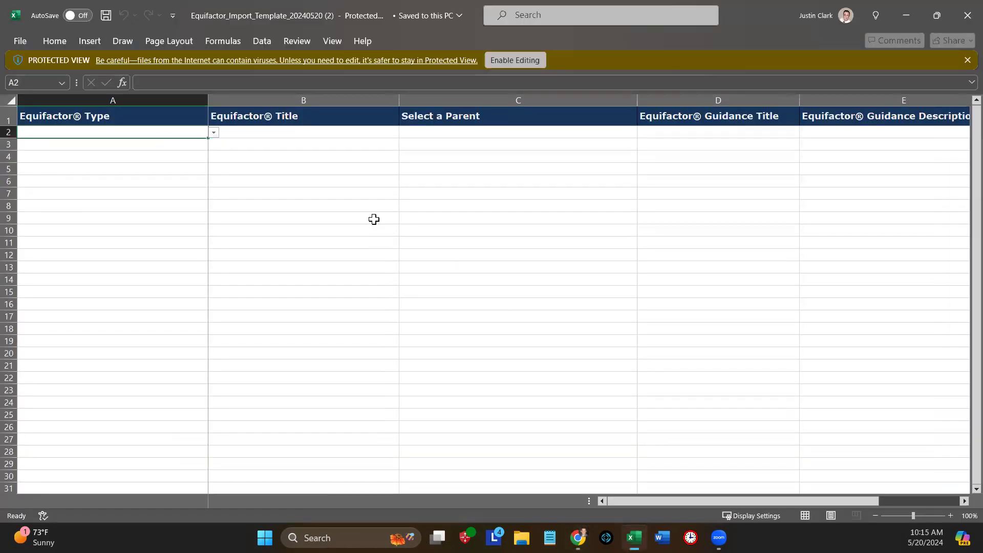
left_click(520, 62)
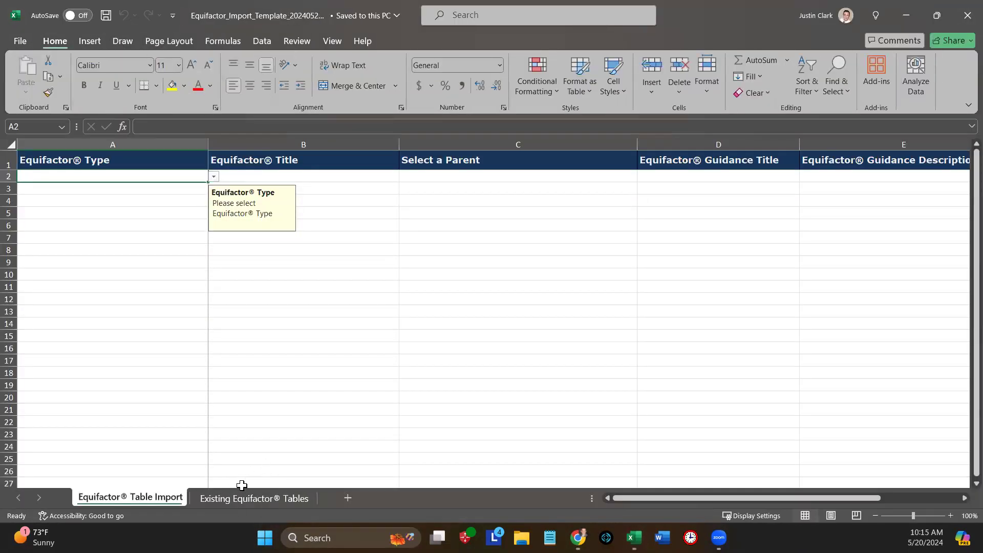
Step: Examine how types, titles and parents are structured in the Existing Equifactor Tables sheet
left_click(257, 497)
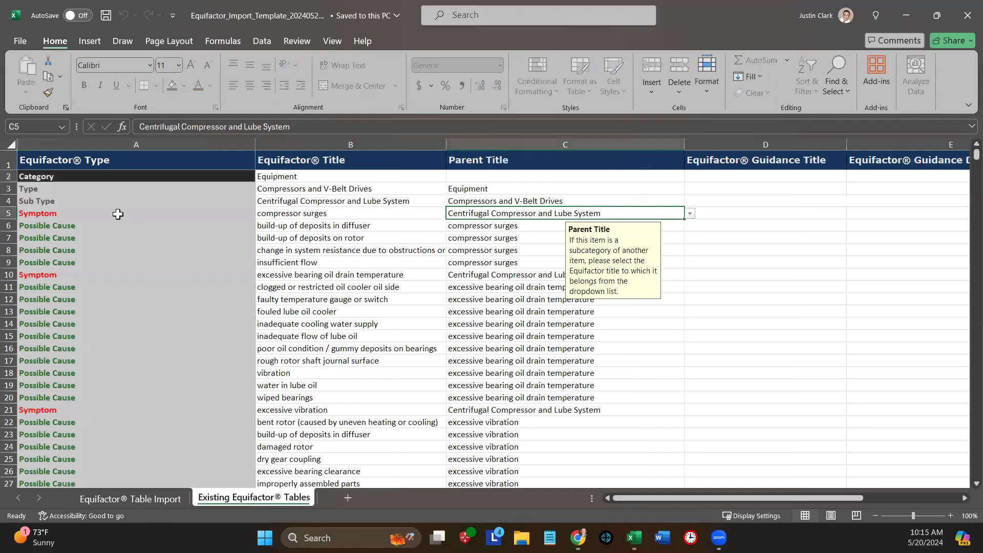
left_click_drag(128, 175, 129, 262)
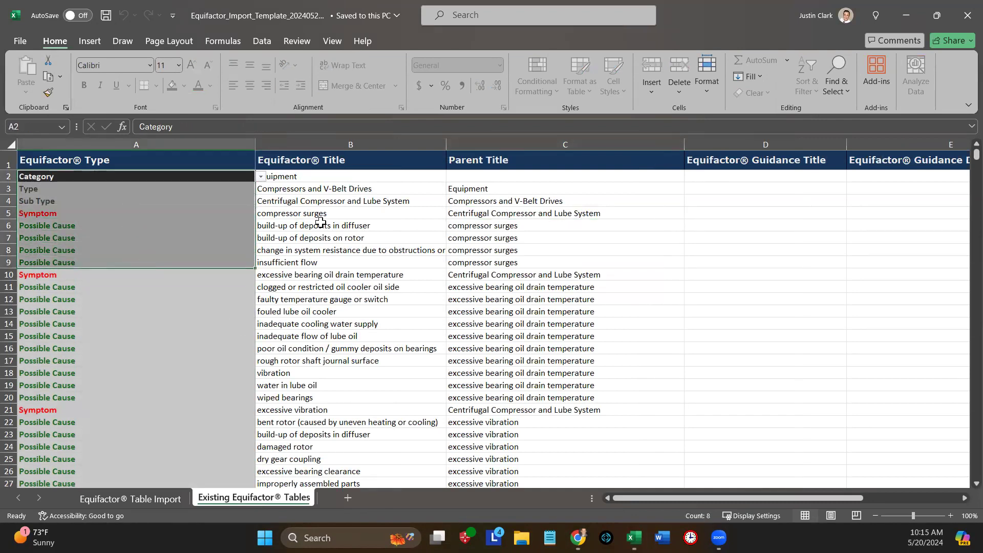
left_click(320, 223)
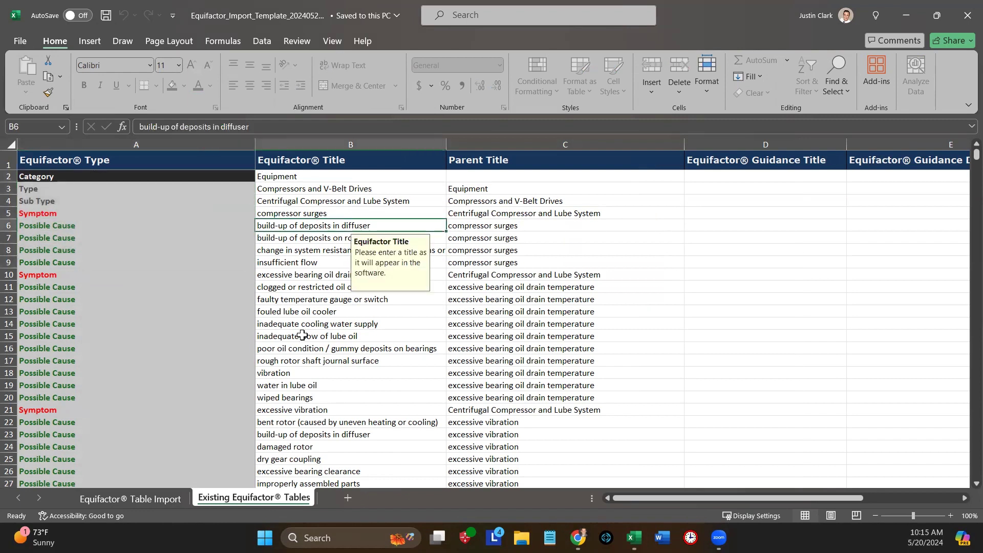
Step: On the Equifactor Table Import sheet, set row 2's type to Category and its title to "Home equipment"
left_click(163, 497)
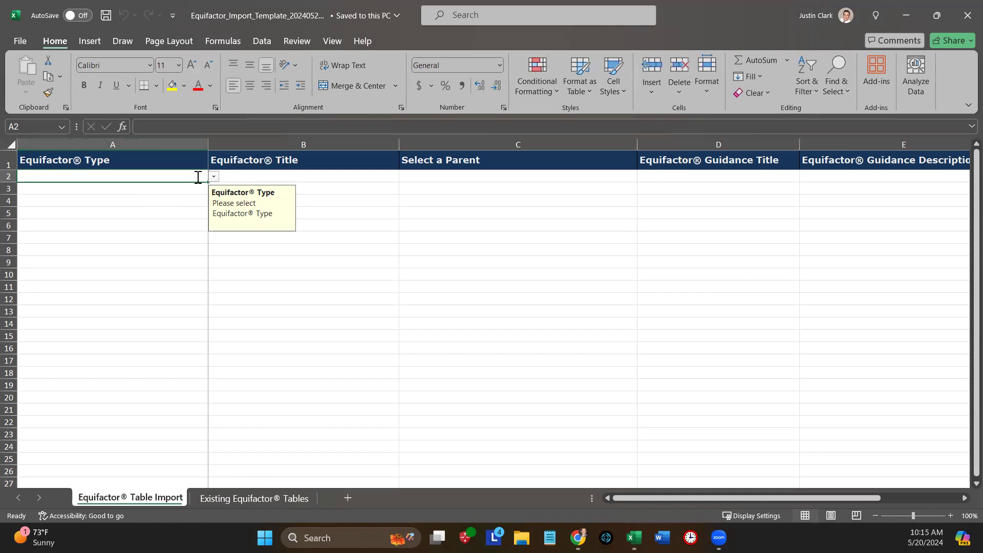
type("Home")
key("BackSpace")
key("BackSpace")
key("BackSpace")
key("BackSpace")
key("alt+Down")
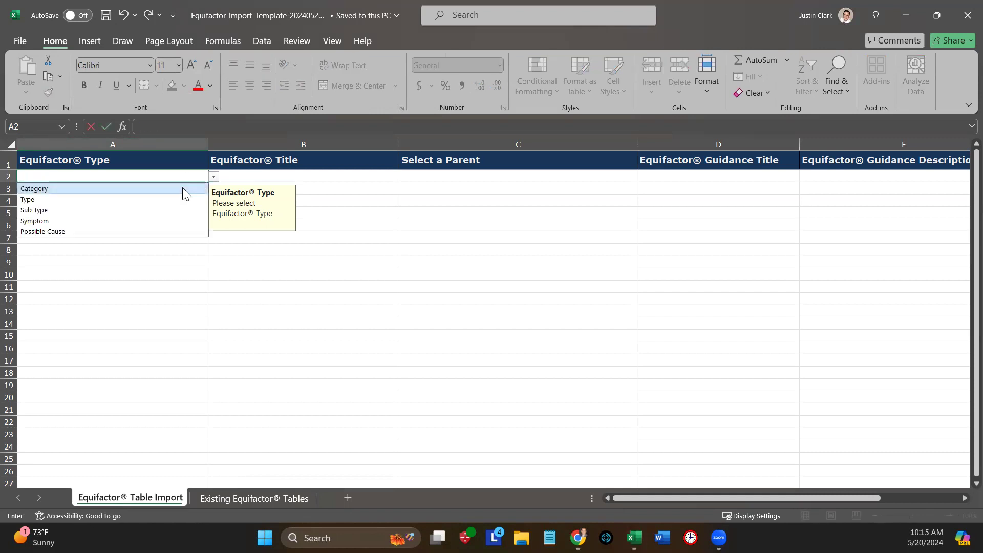
left_click(182, 193)
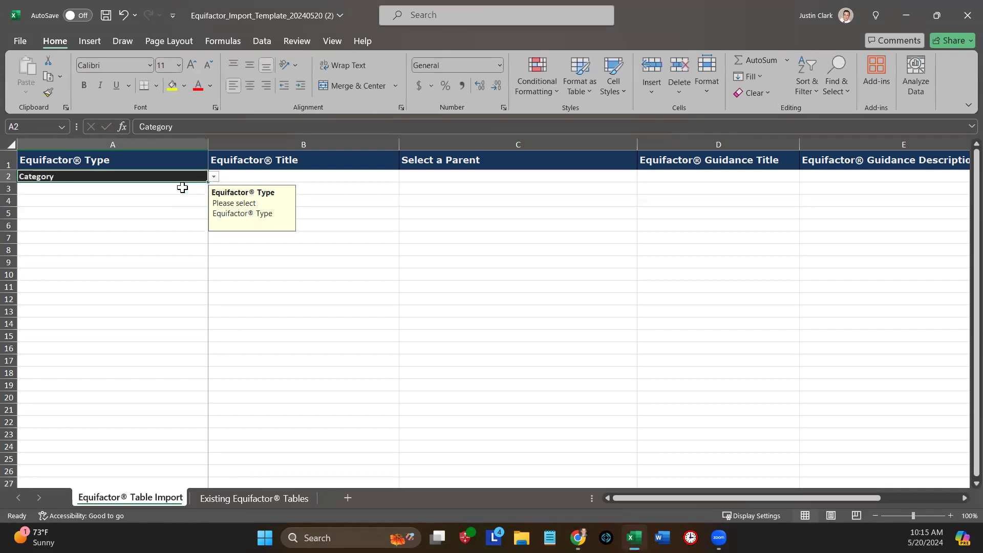
left_click(292, 174)
type("Home equipment")
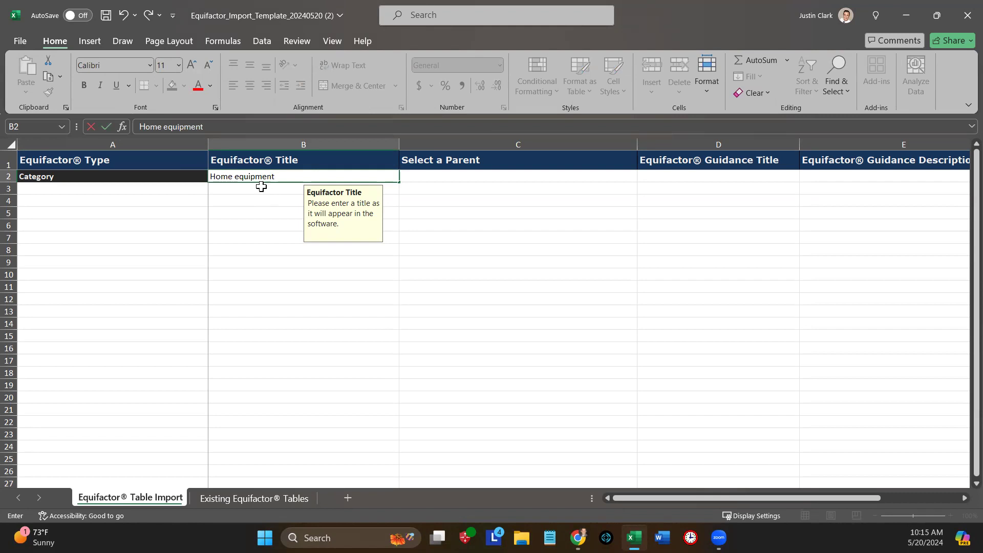
Step: Add a Type entry titled "Water heater" in row 3
left_click(115, 188)
type("type")
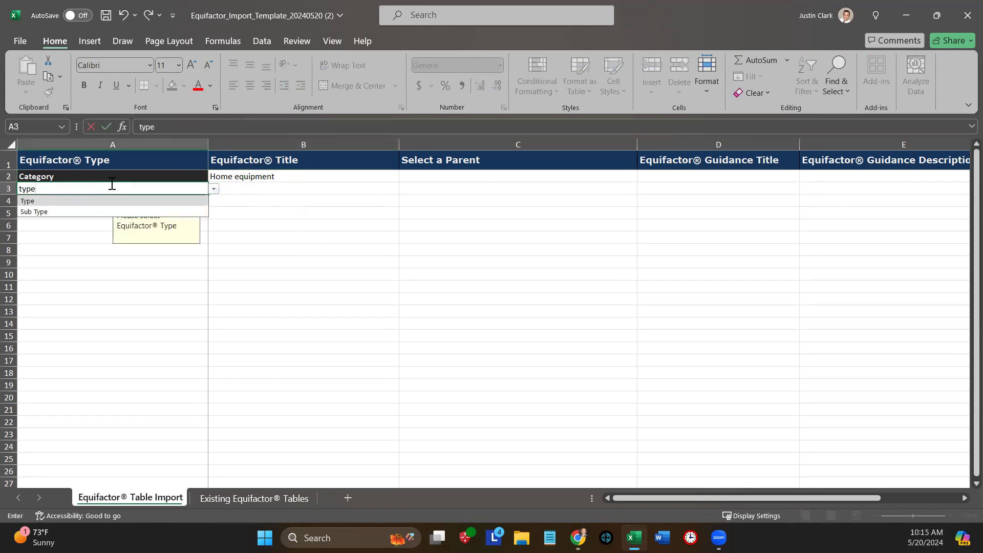
left_click(73, 201)
left_click(318, 190)
type("Water heater")
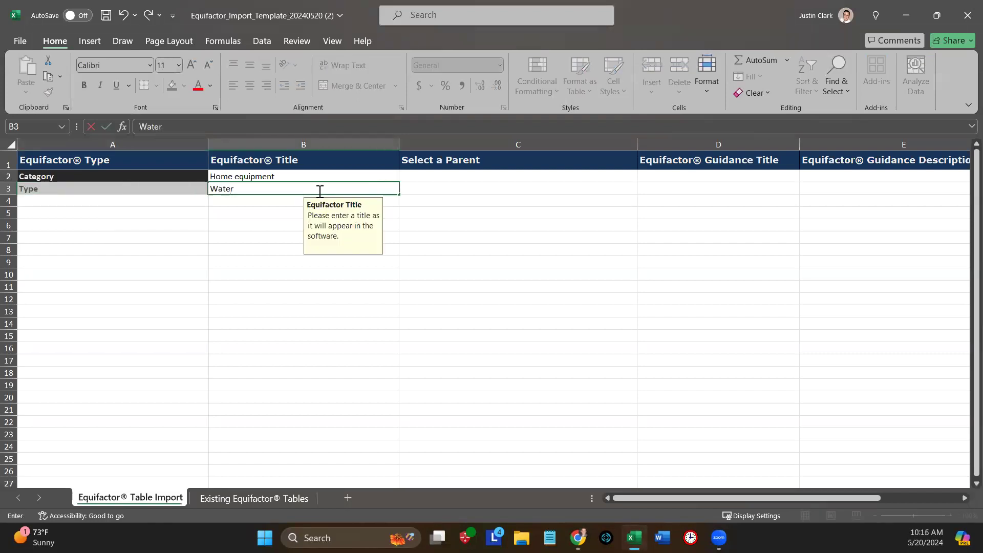
left_click(259, 213)
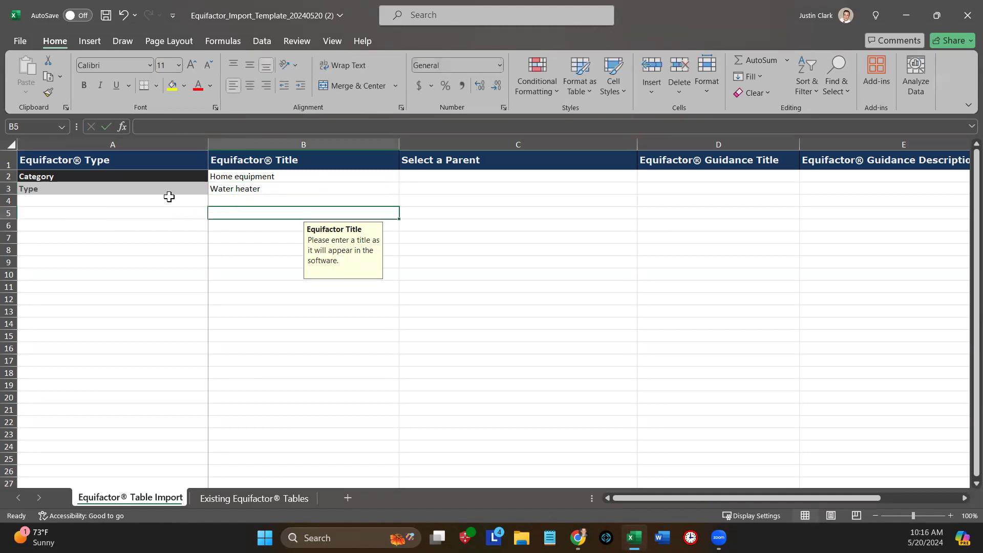
Step: Set the Equifactor Type in cell A4 to Symptom
left_click(153, 202)
type("Symptoms")
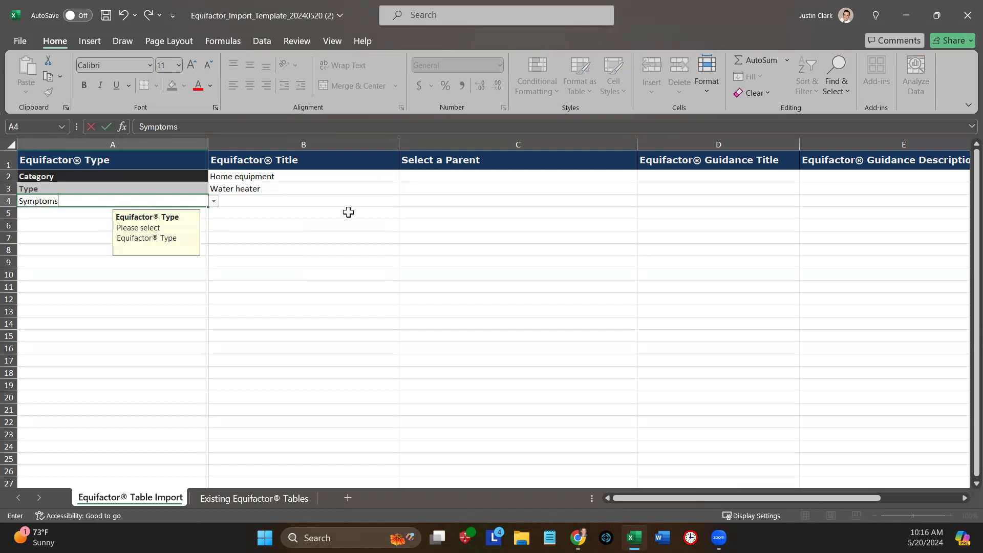
left_click(236, 204)
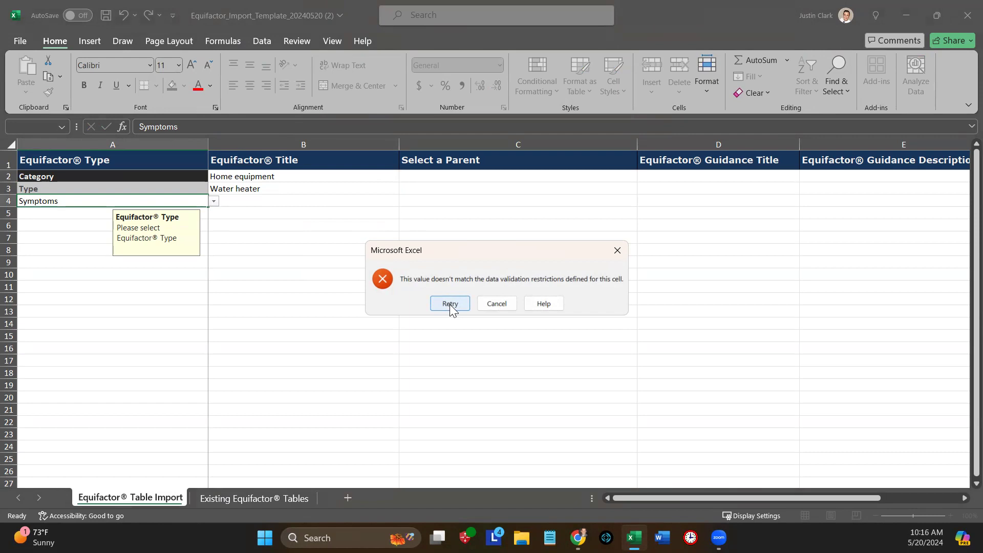
left_click(450, 304)
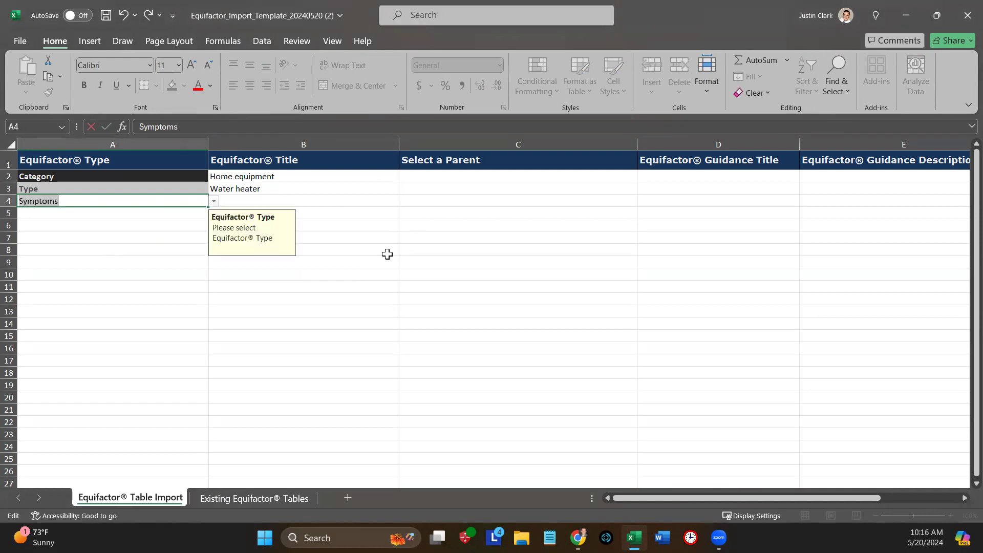
left_click(176, 201)
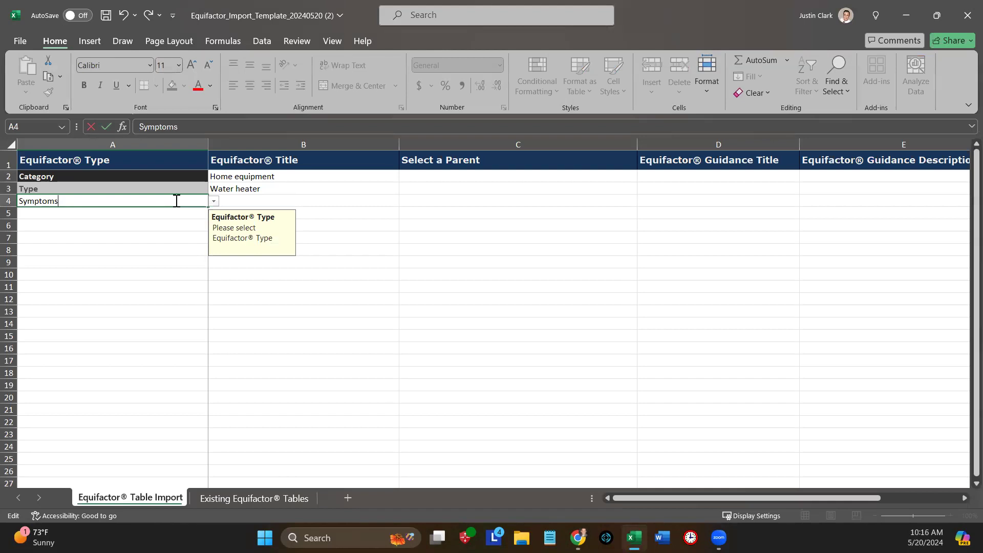
key("BackSpace")
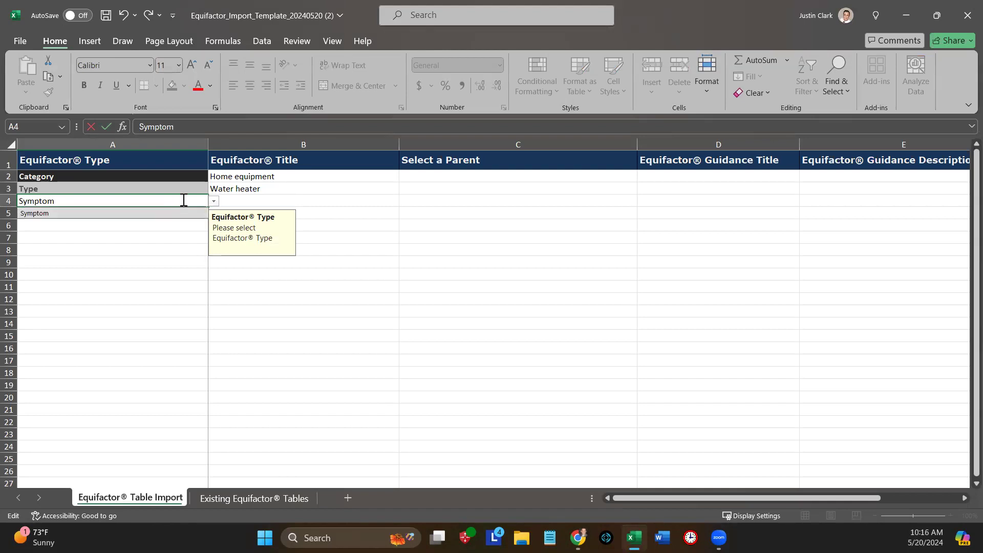
left_click(36, 213)
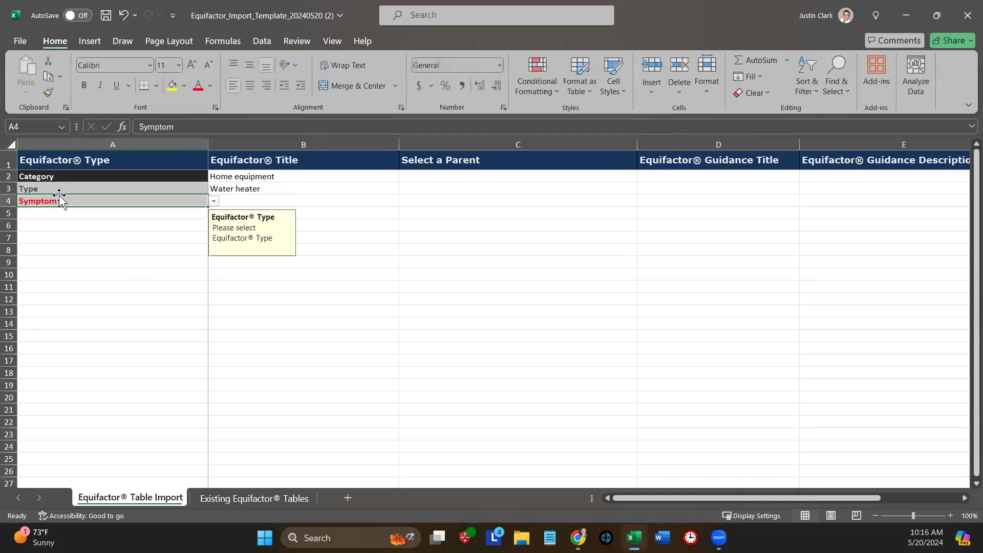
Step: Enter "Short supply of hot water" as the title of the symptom in row 4
left_click(268, 198)
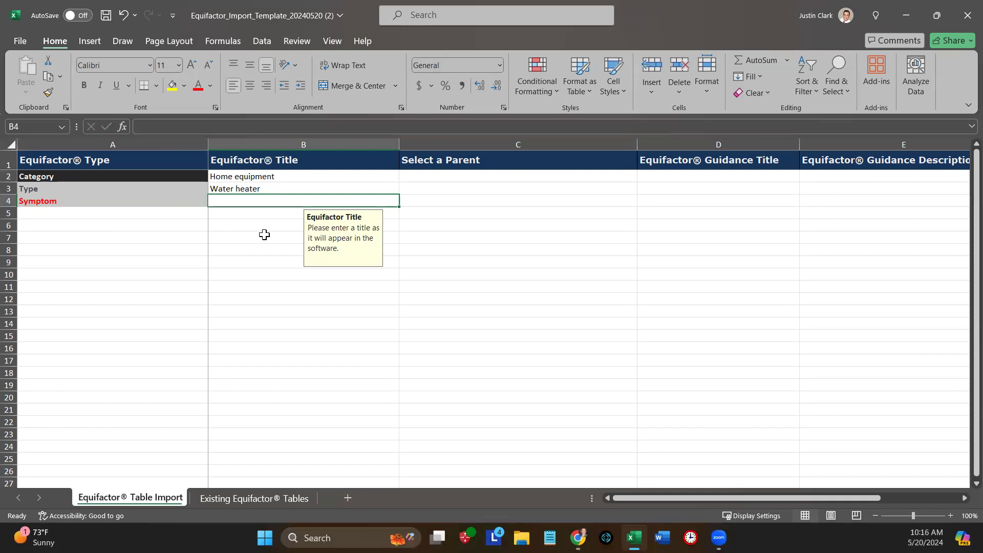
type("Short sup")
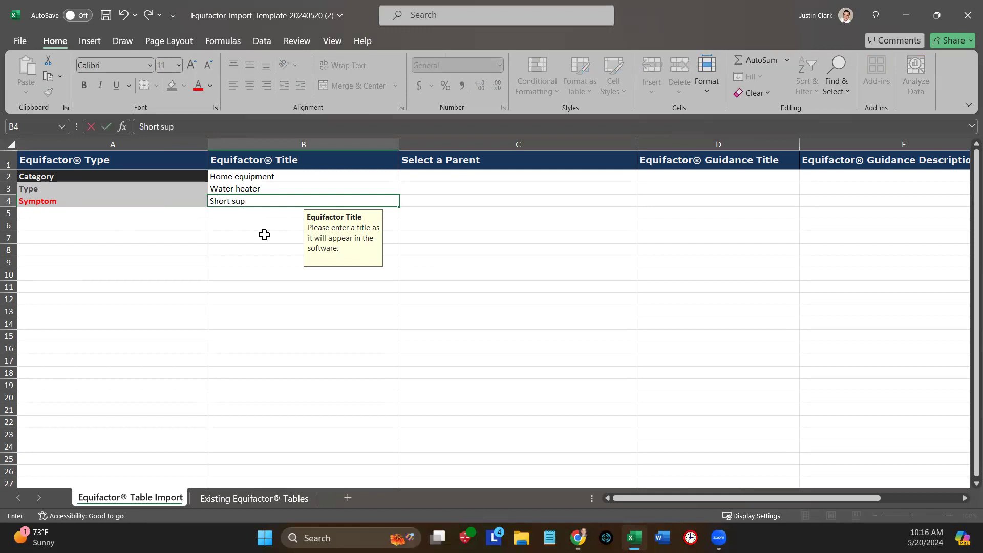
type("ply of hot wa")
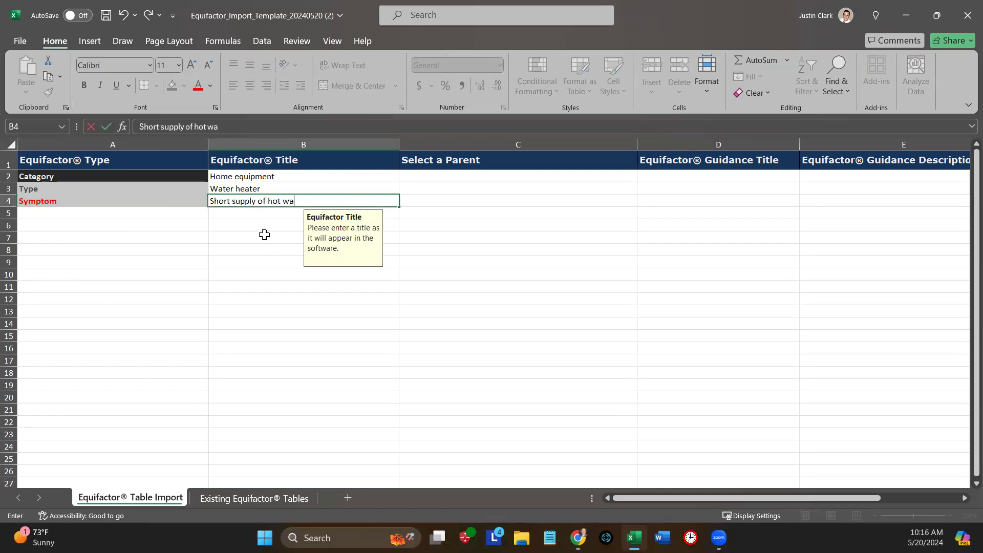
type("ter")
key("Return")
Step: Set the type in A5 to Possible Cause and fill it down through A7
type("pos")
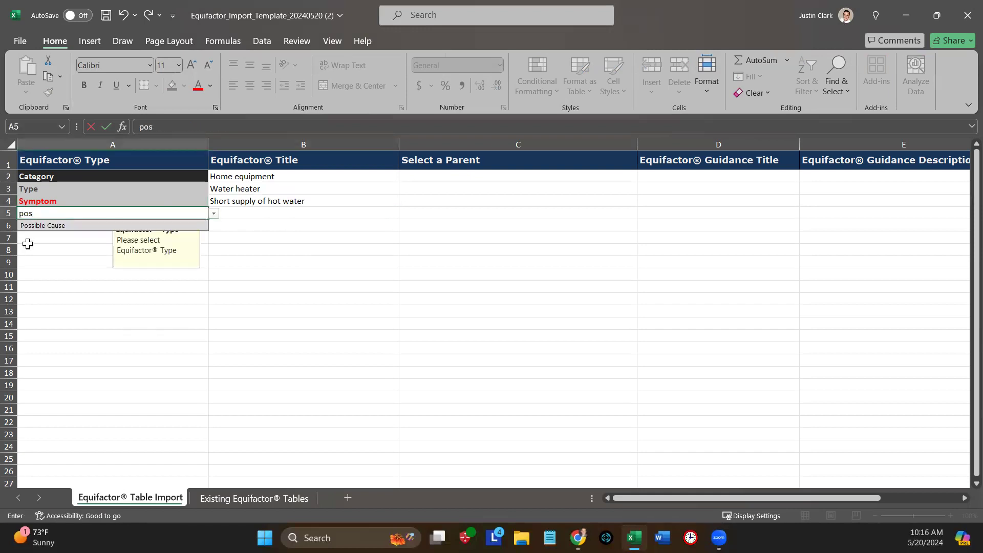
left_click(52, 231)
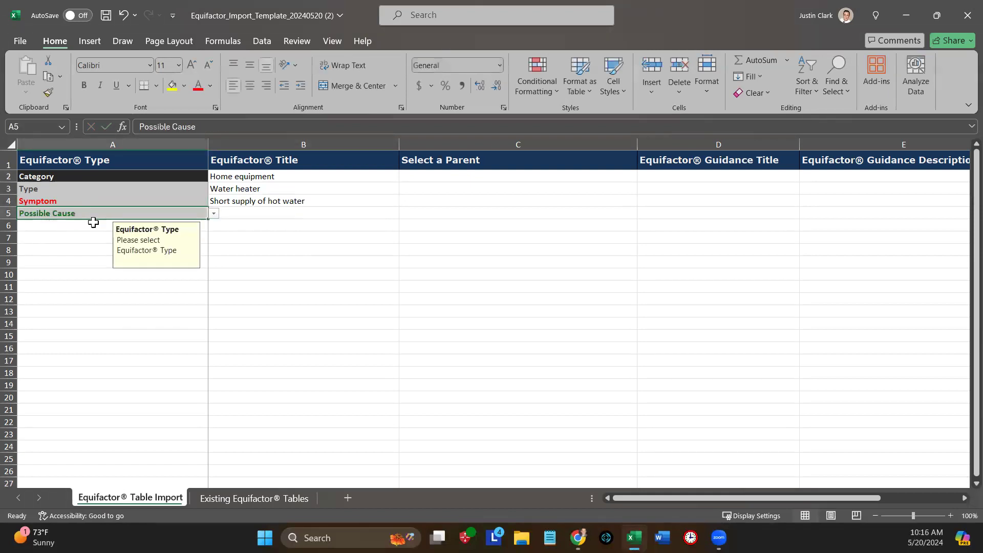
left_click_drag(208, 219, 207, 241)
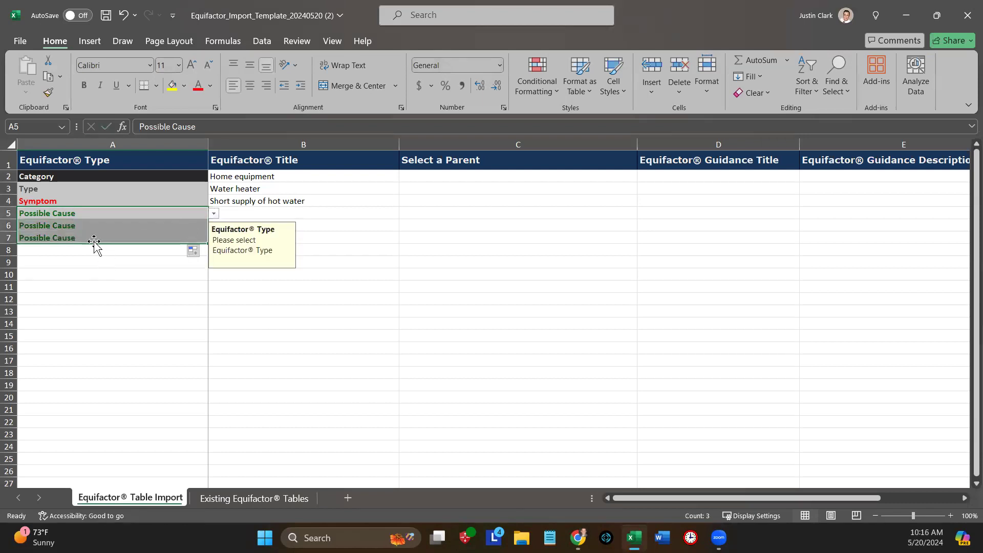
Step: Title the three possible causes in B5:B7 "Showers are too long", "Calcium deposits built up in tank" and "Heating element faulty"
left_click(308, 211)
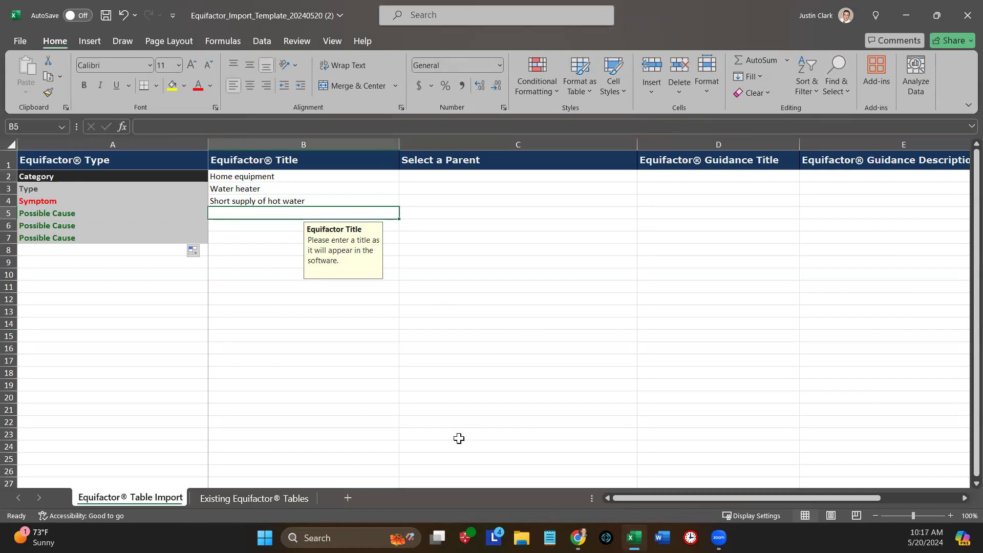
type("Showers are too long")
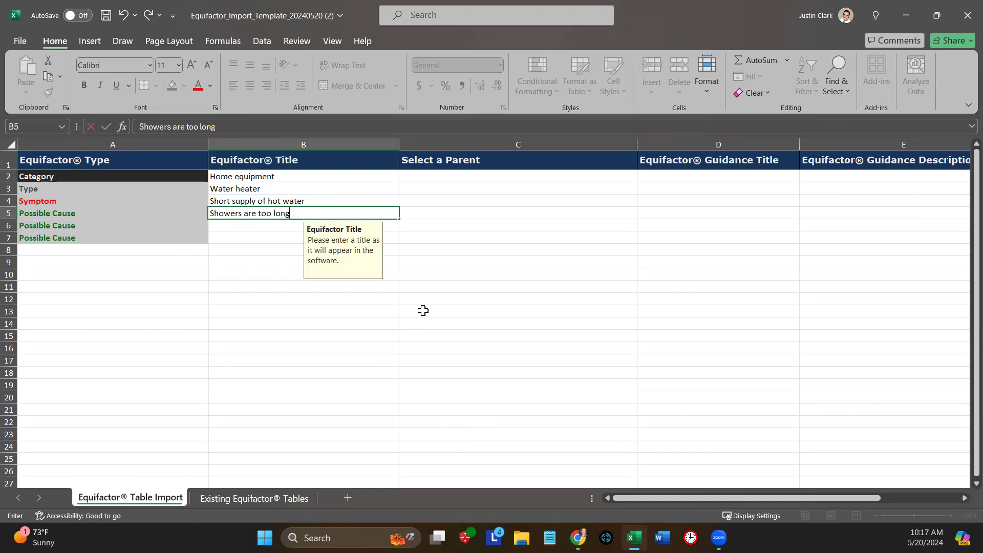
left_click(295, 225)
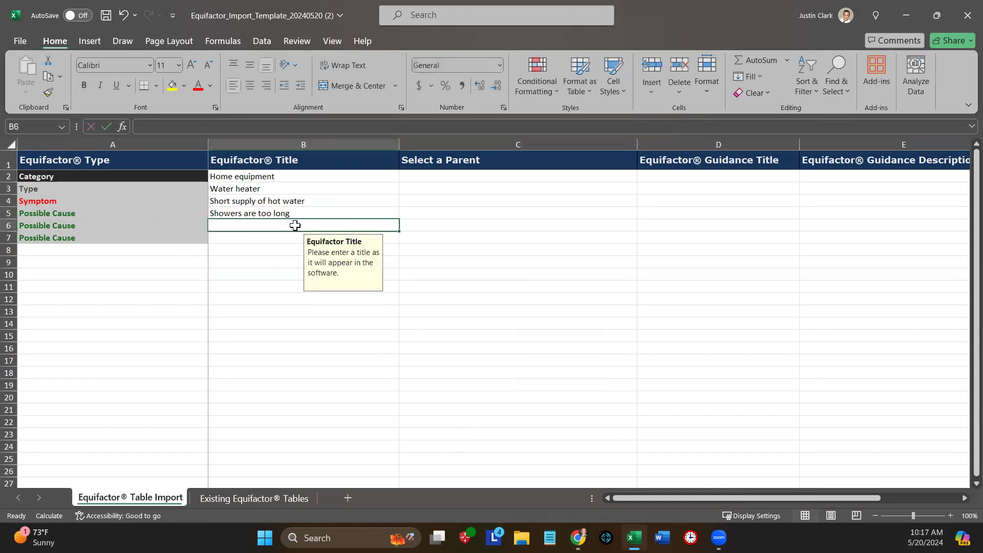
type("Calcium depoits")
key("BackSpace")
key("BackSpace")
key("BackSpace")
type("osit")
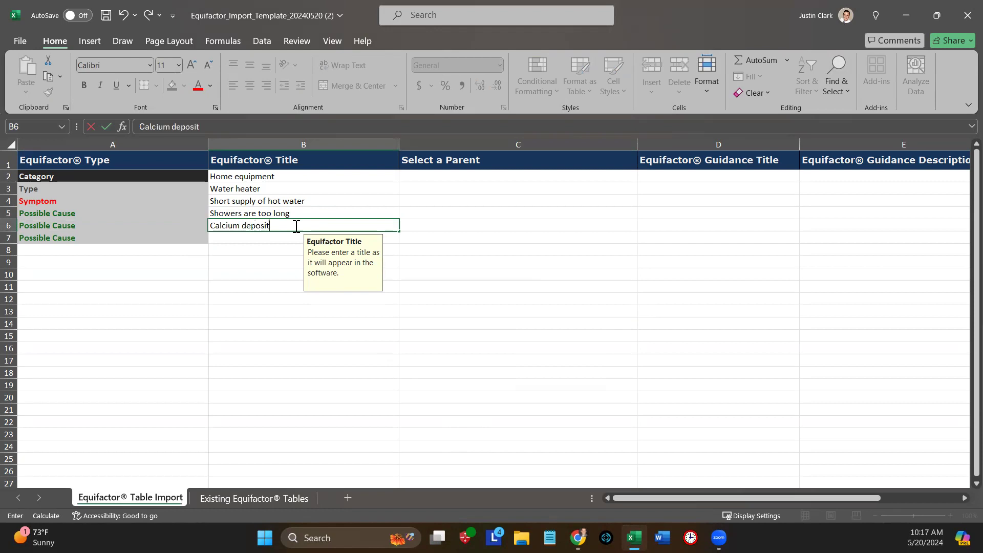
type("s built up in tank")
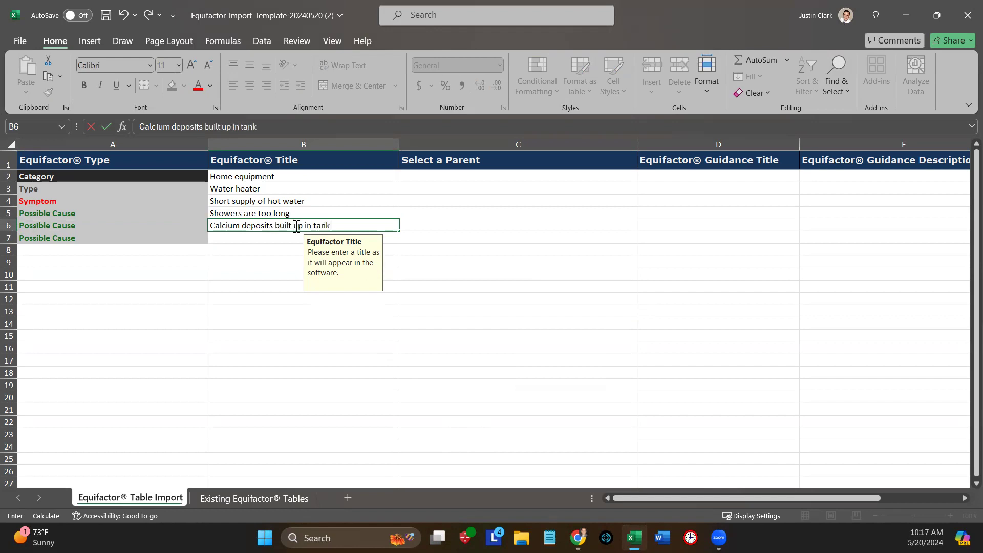
key("Return")
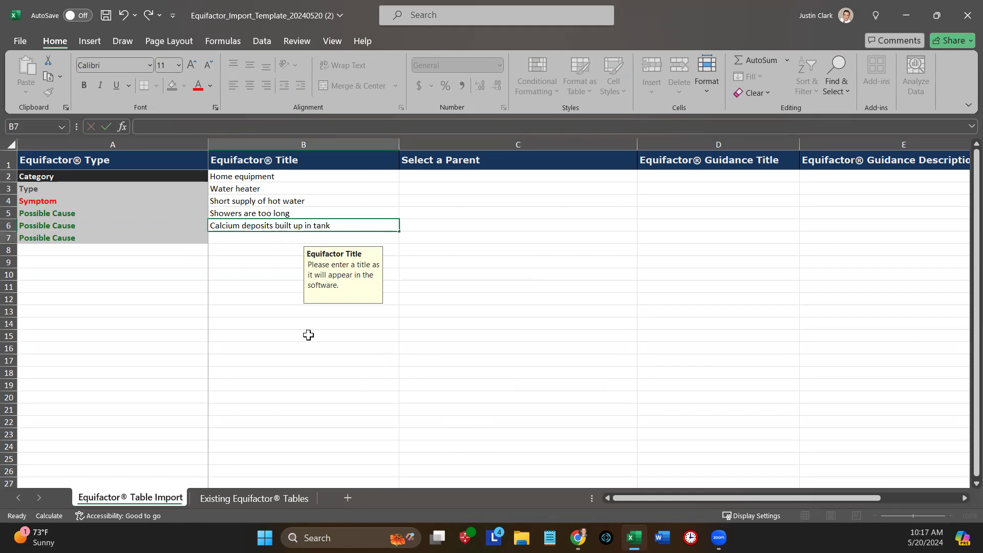
type("Heat")
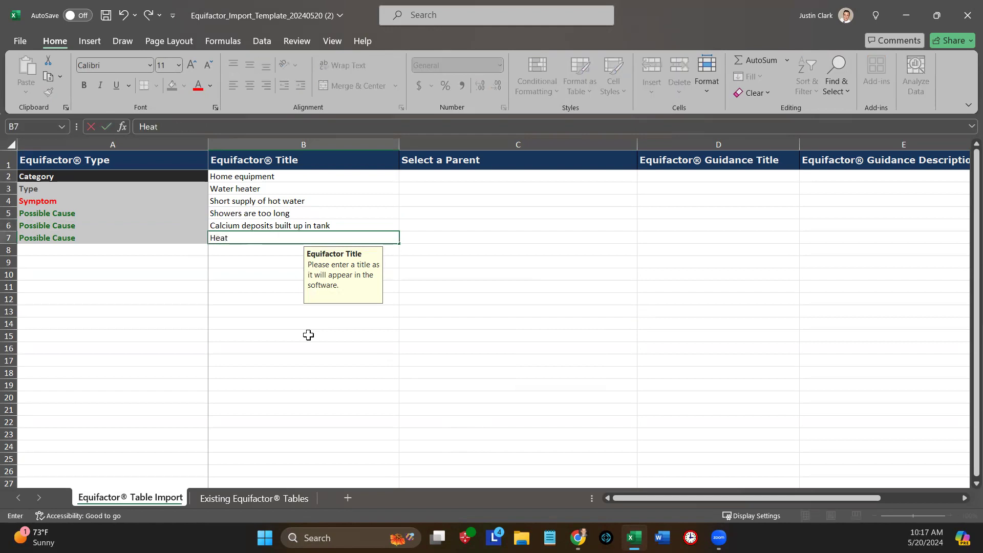
type("ing element faulty")
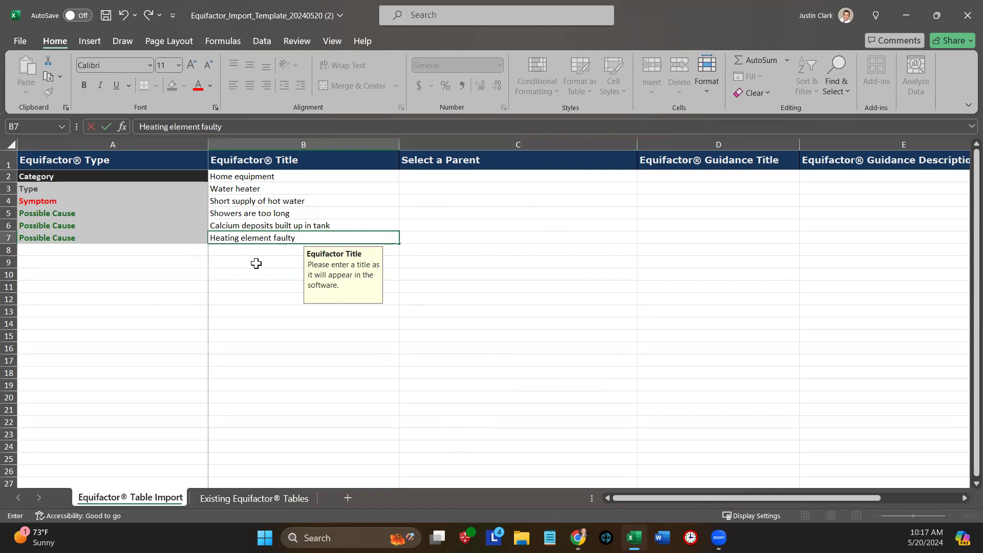
Step: Set the parent of the Water heater type in C3 to "(Category) Home equipment"
key("Return")
key("Return")
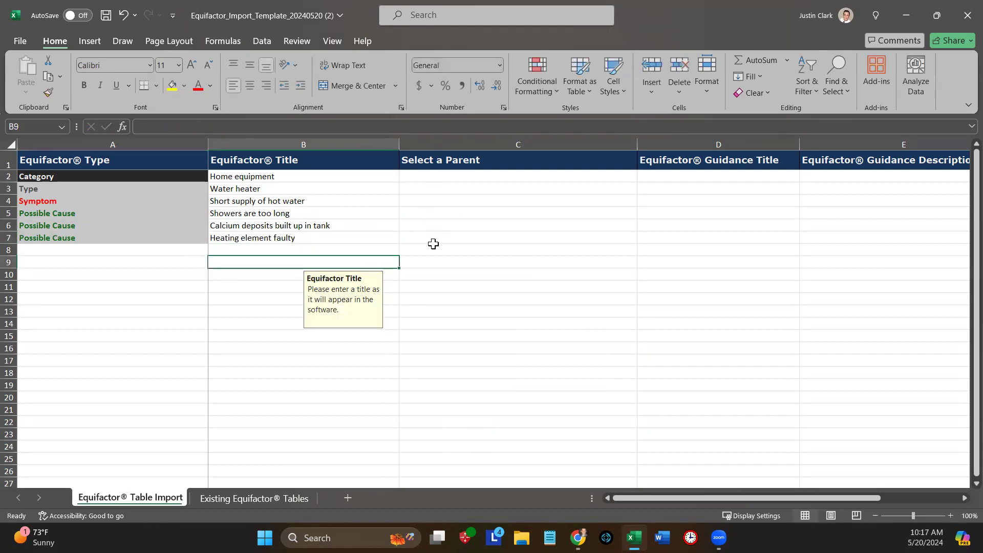
left_click(434, 189)
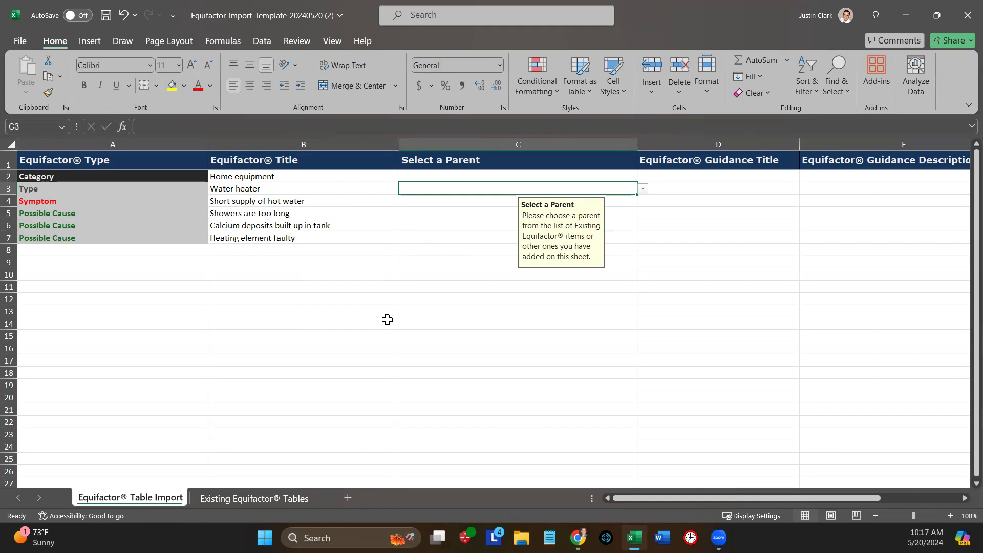
type("Home")
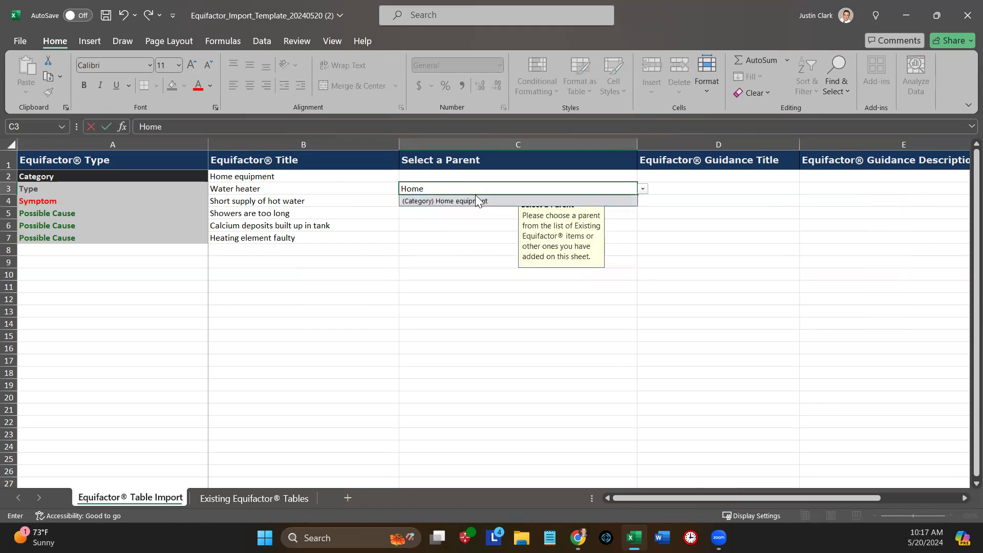
left_click(475, 201)
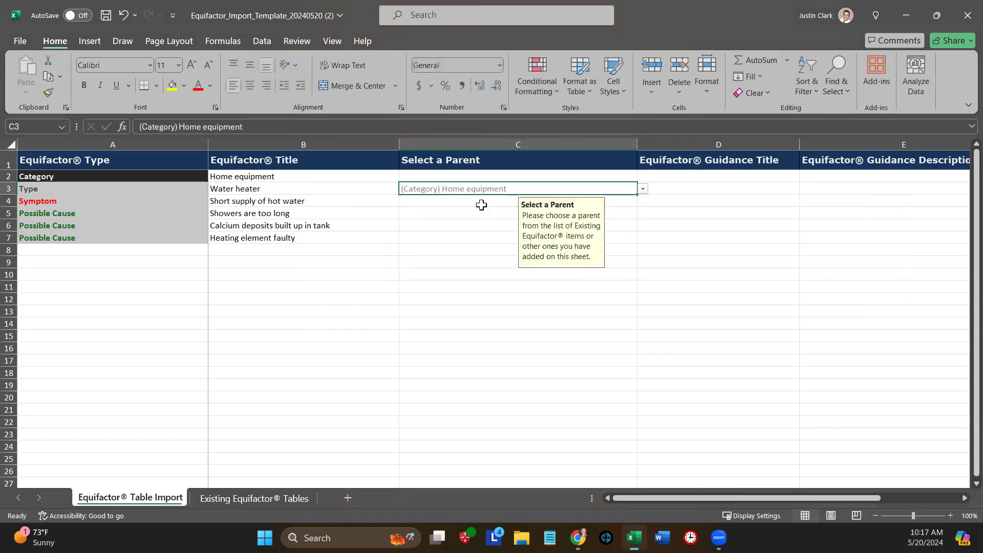
Step: Set the parent of the symptom in C4 to "(Type) Water heater"
left_click(279, 176)
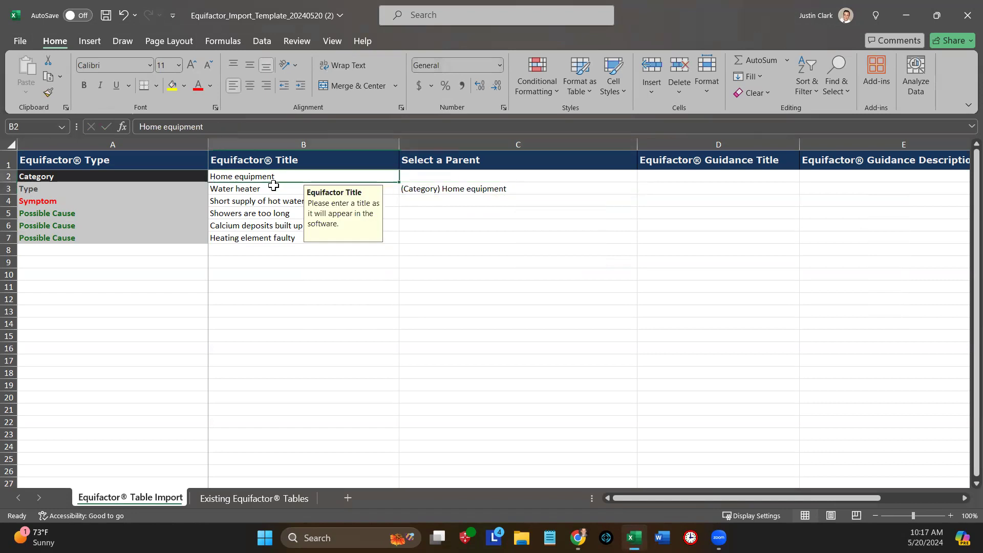
left_click(262, 187)
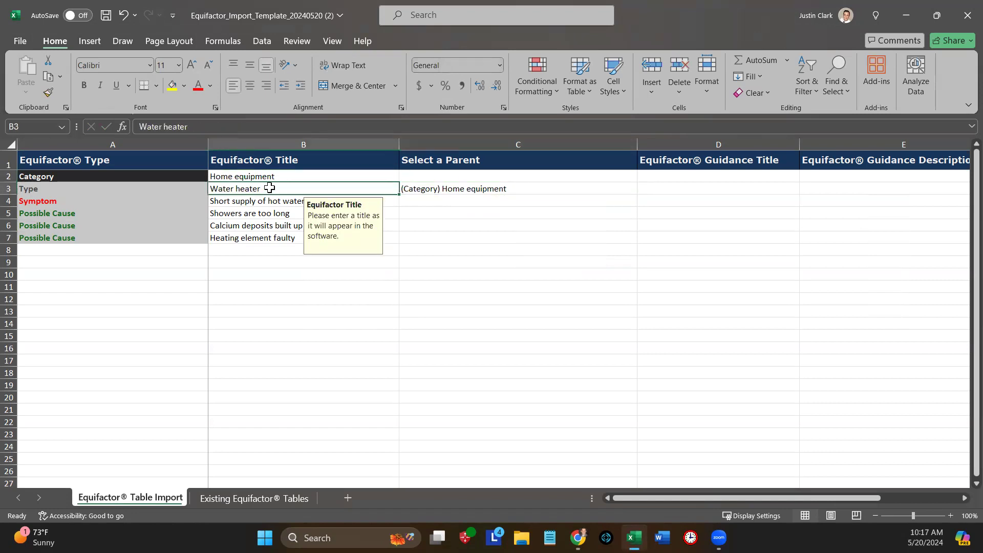
left_click(439, 199)
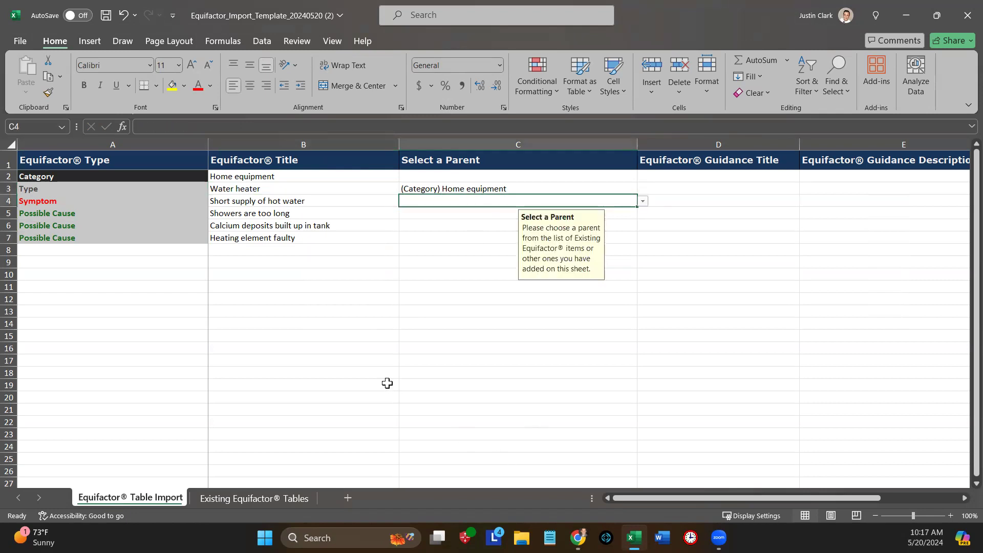
type("Wa")
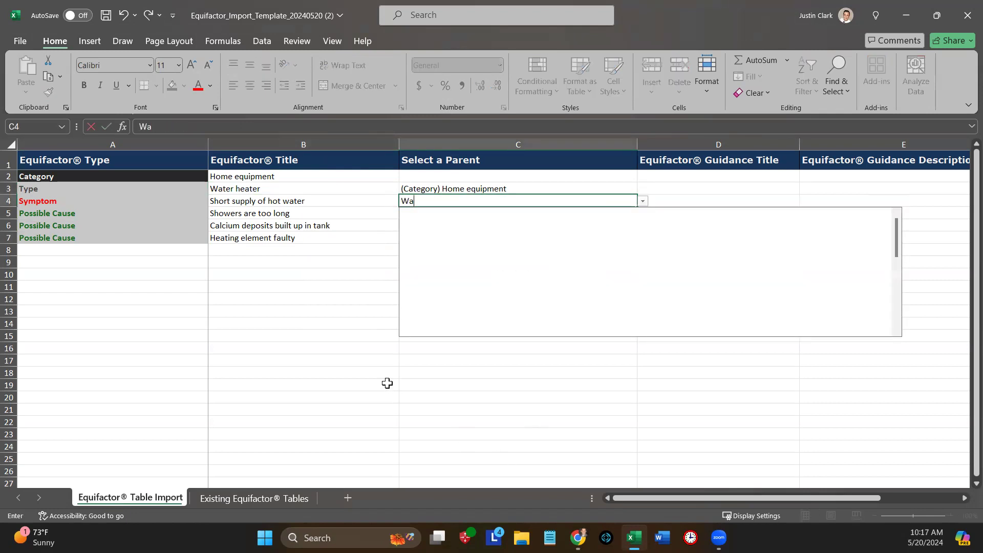
type("ter heater")
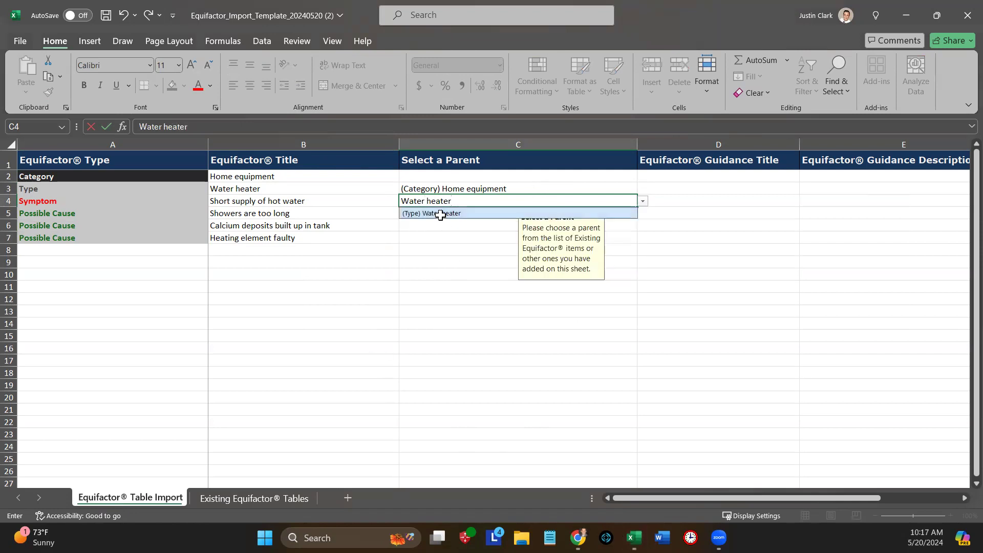
left_click(515, 213)
Step: Set the parent of the first possible cause in C5 to "(Symptom) Short supply of hot water" and copy it to C6 and C7
left_click(439, 213)
type("short supply")
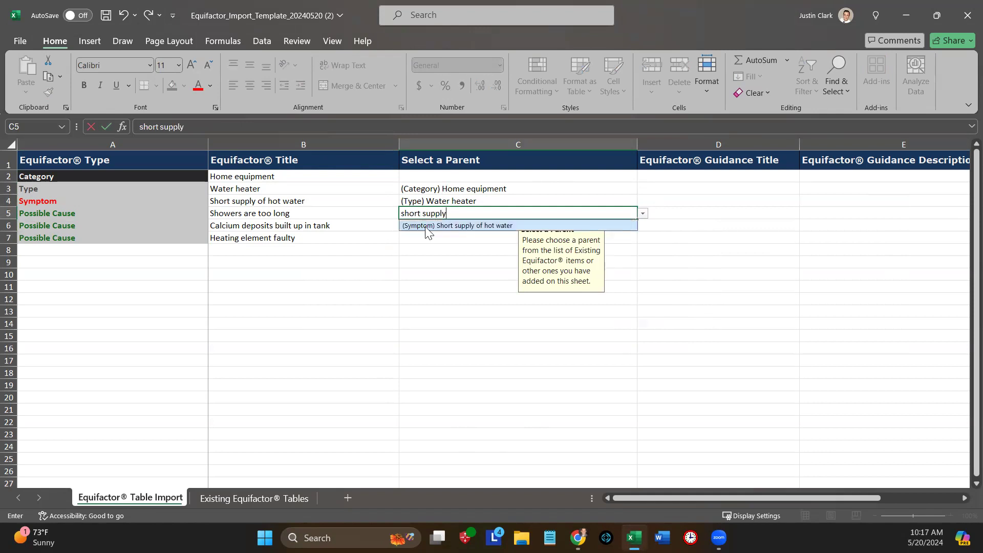
left_click(428, 226)
key("ctrl+c")
left_click(457, 225)
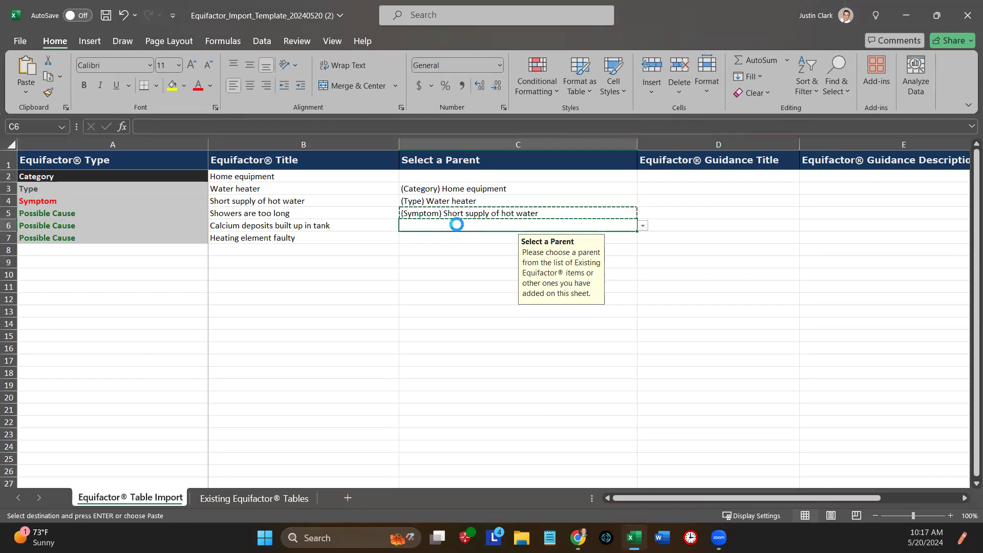
key("ctrl+v")
left_click(439, 238)
key("ctrl+v")
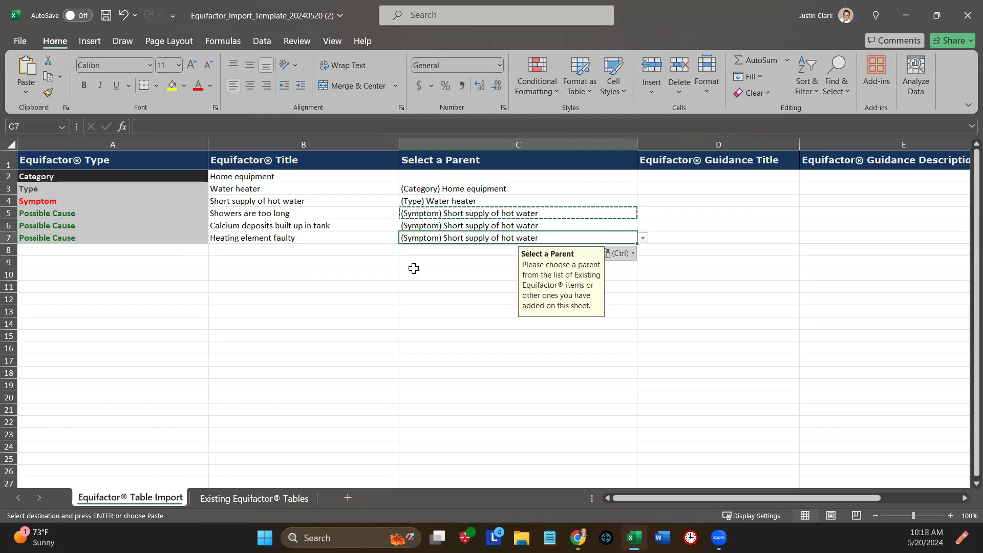
left_click(413, 273)
left_click(429, 227)
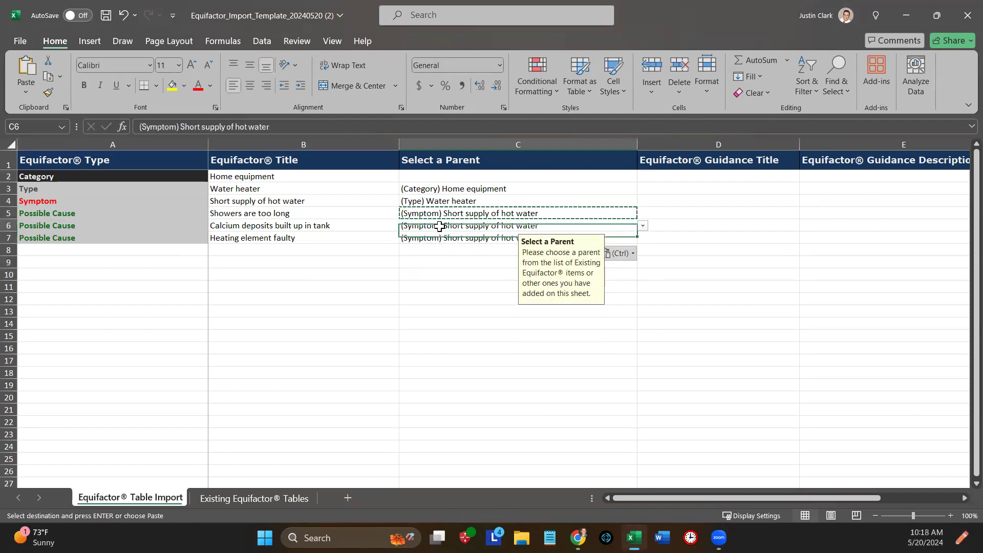
left_click(436, 238)
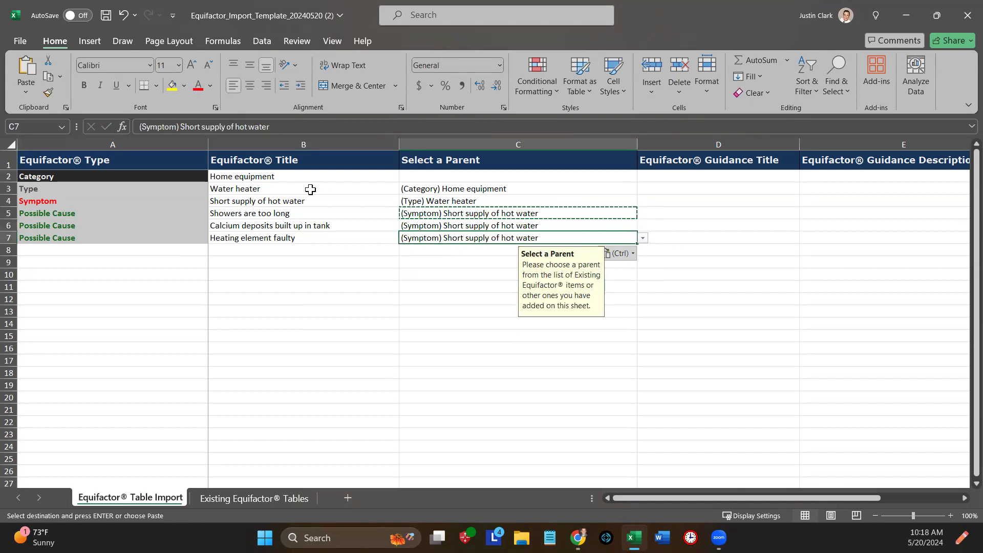
left_click(270, 190)
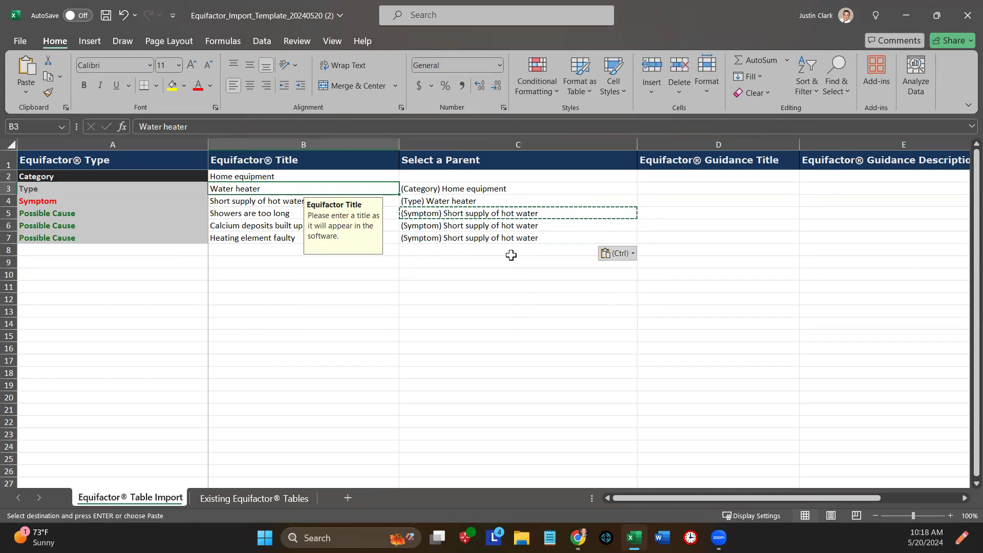
left_click(464, 250)
double_click(464, 249)
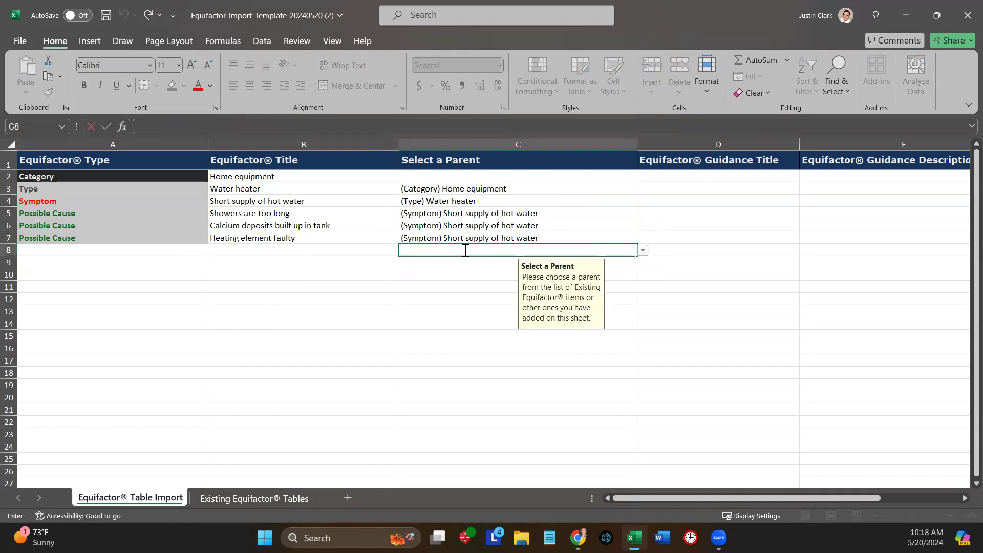
left_click(769, 233)
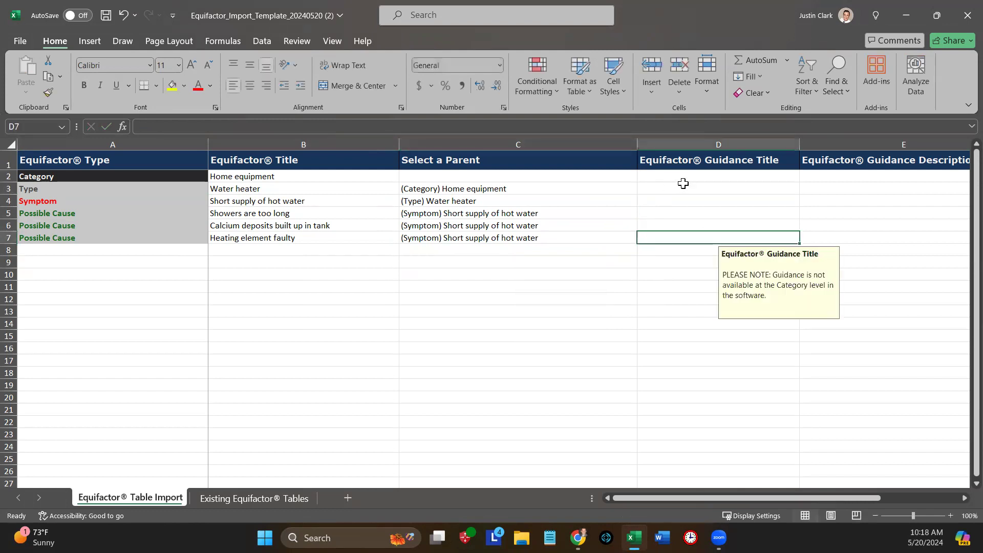
Step: Give the "Showers are too long" cause the guidance title "Revise SPAC" and the guidance description "Limit shower length"
left_click(685, 185)
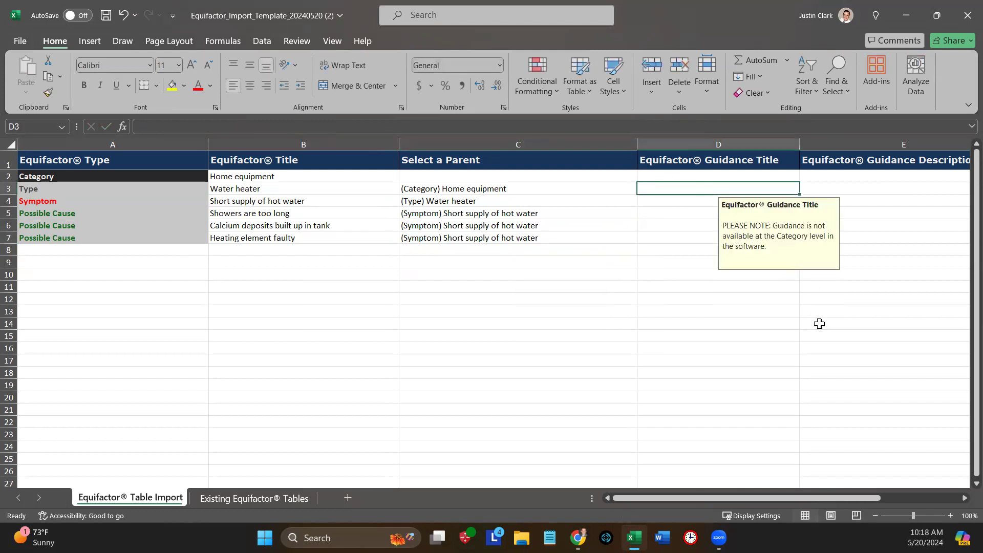
key("Down")
key("Down")
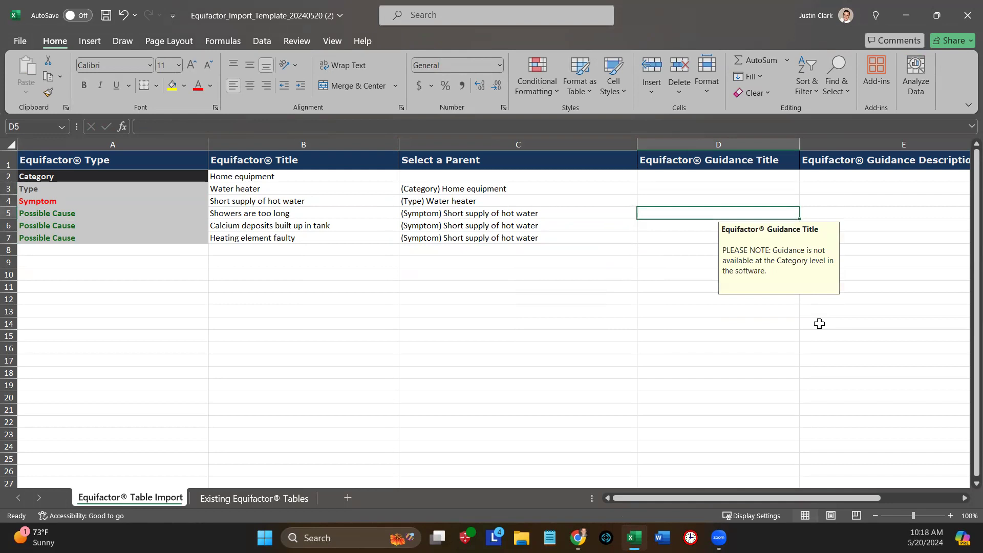
type("Revise SPAC")
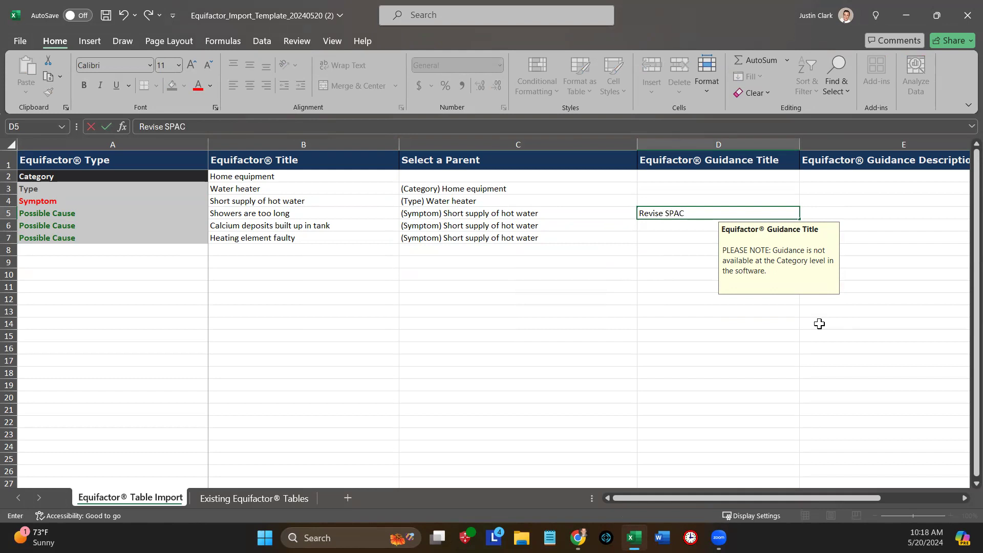
key("Tab")
type("L")
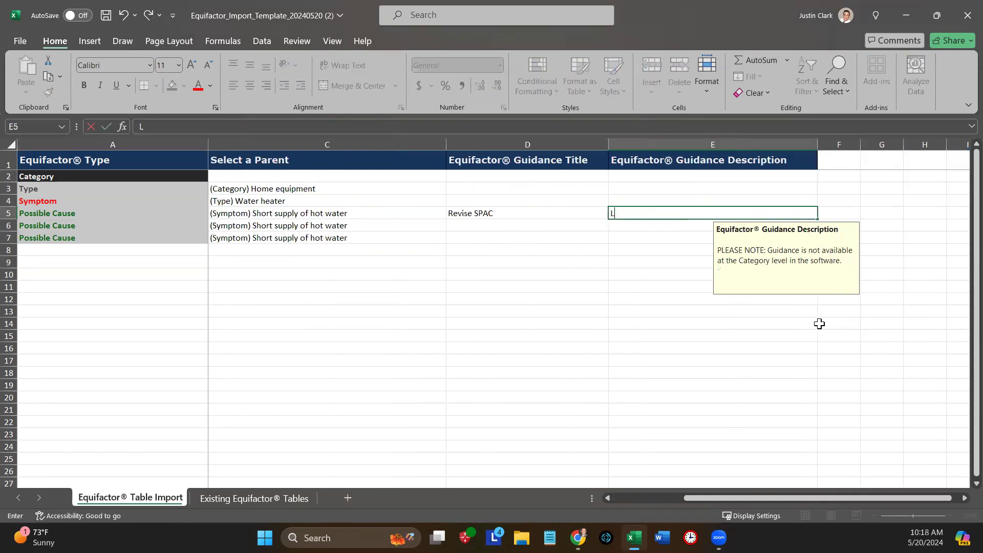
type("imit shower length")
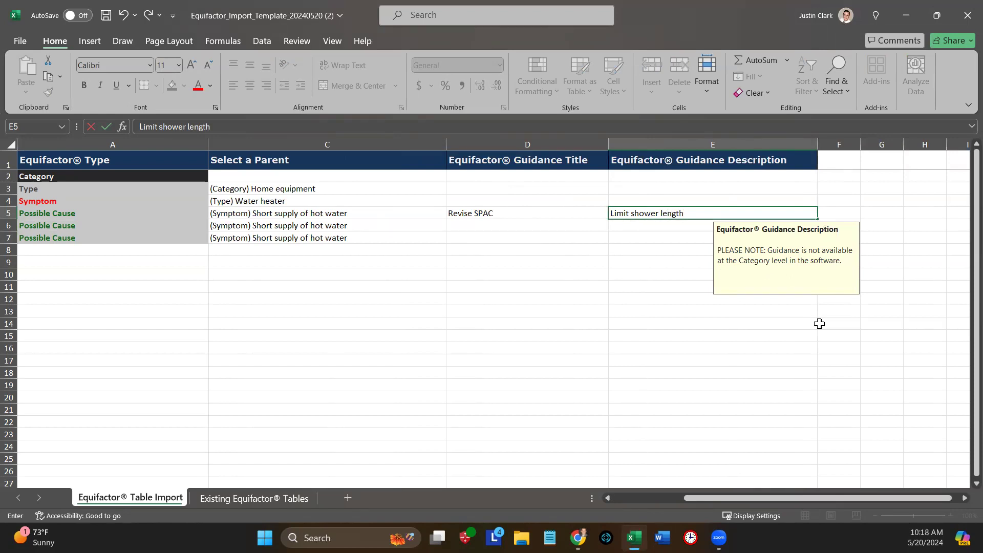
key("Return")
Step: Enter "Soften water supply" as the guidance title for the calcium deposits cause in D6
key("Left")
left_click_drag(849, 498, 748, 499)
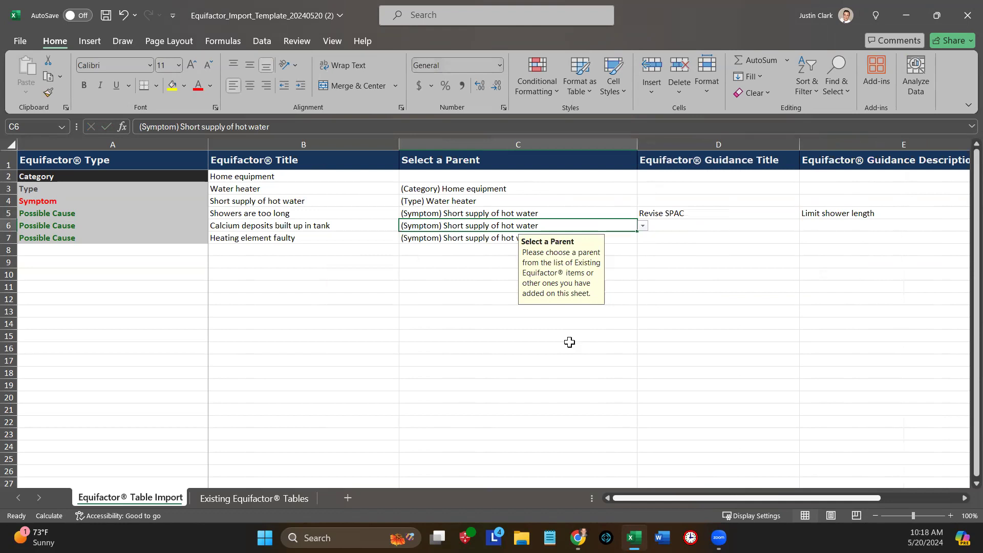
left_click(681, 221)
type("Softwen")
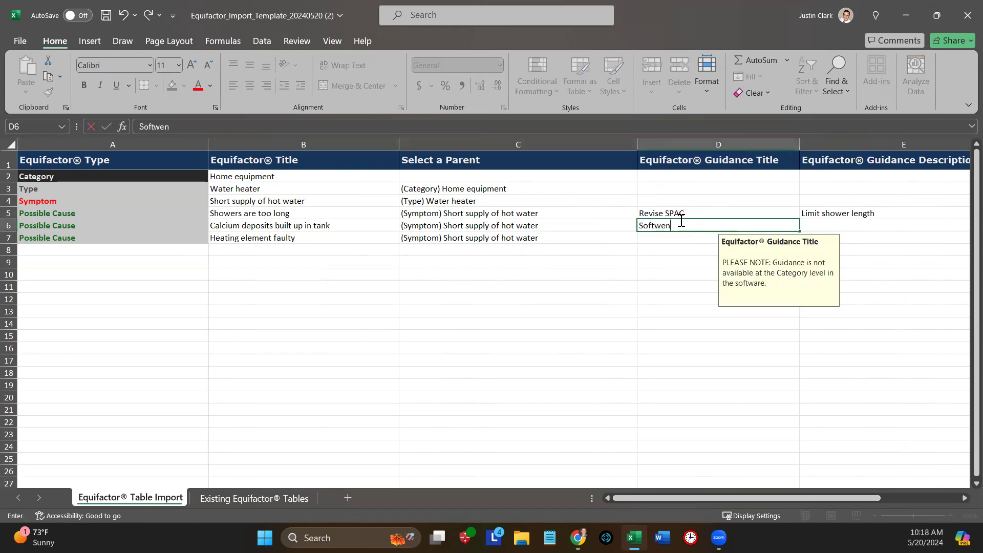
key("BackSpace")
key("BackSpace")
key("BackSpace")
type("en water supply")
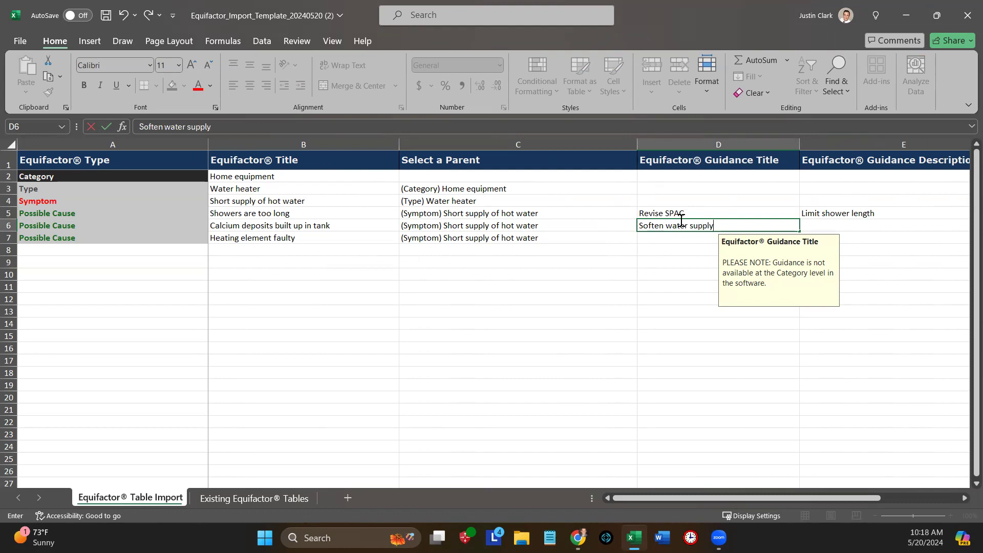
Step: Enter "install water softener" as the guidance description for the calcium deposits cause in E6
key("Tab")
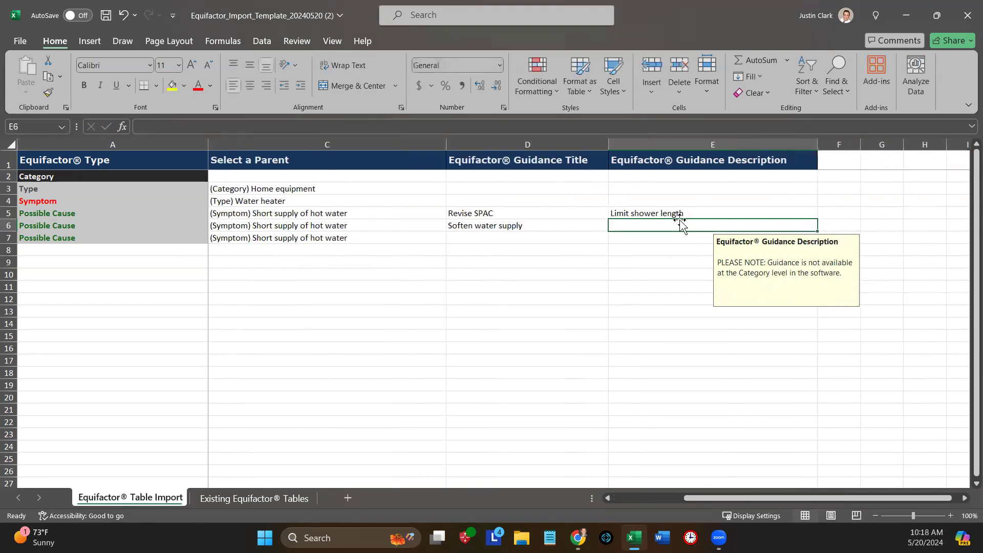
type("install")
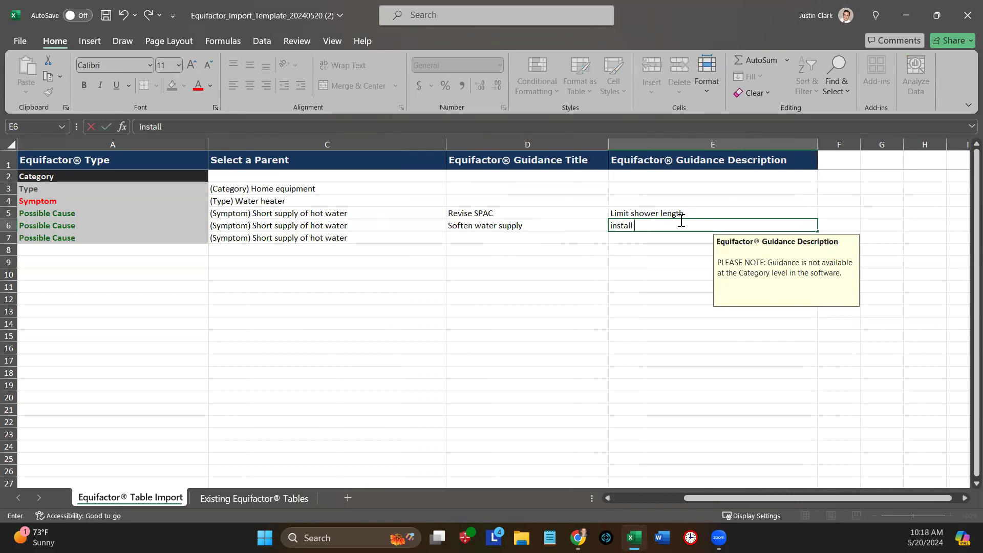
type(" water softwen")
type("en")
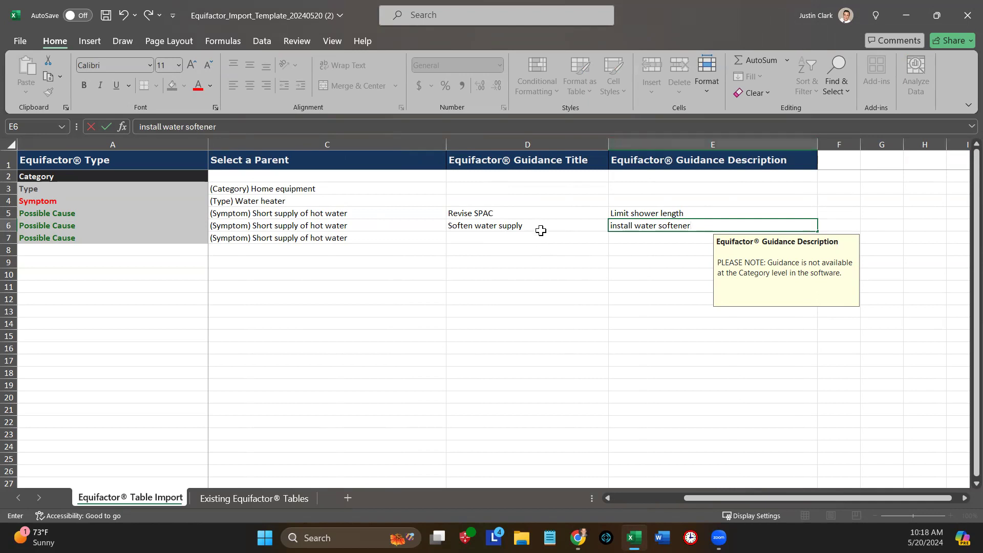
Step: Enter "Check heating element" as the guidance title for the faulty heating element cause in D7
left_click(541, 230)
key("Down")
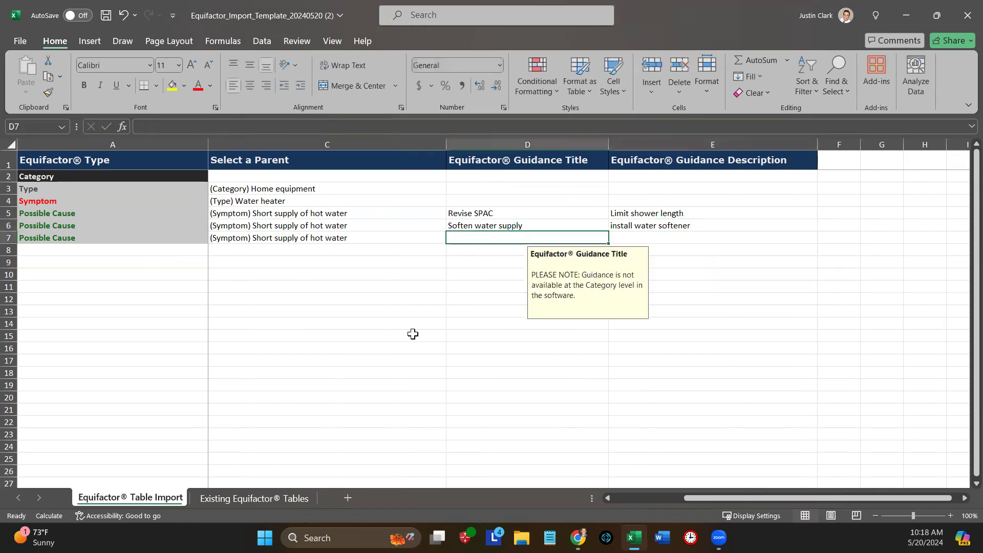
type("Check hea")
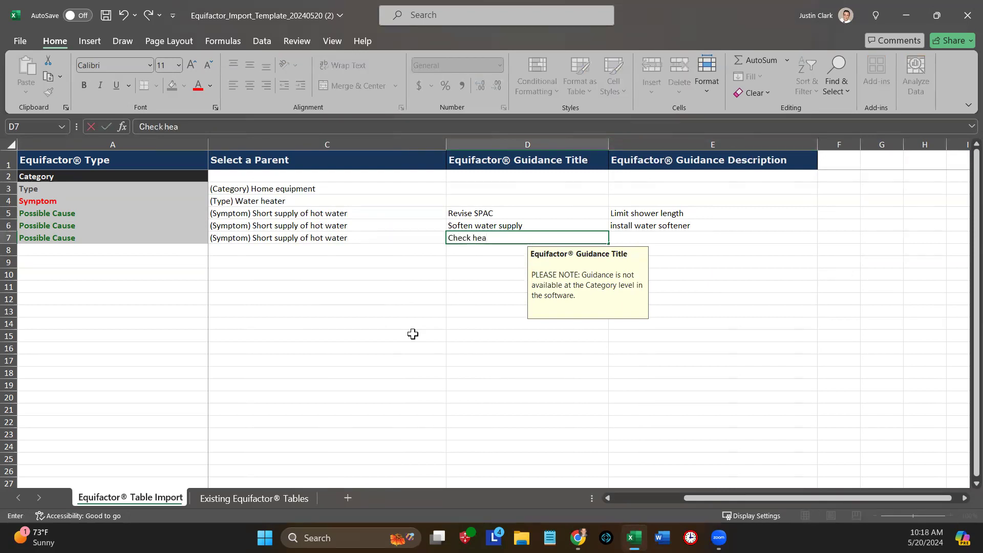
type("ting emlement")
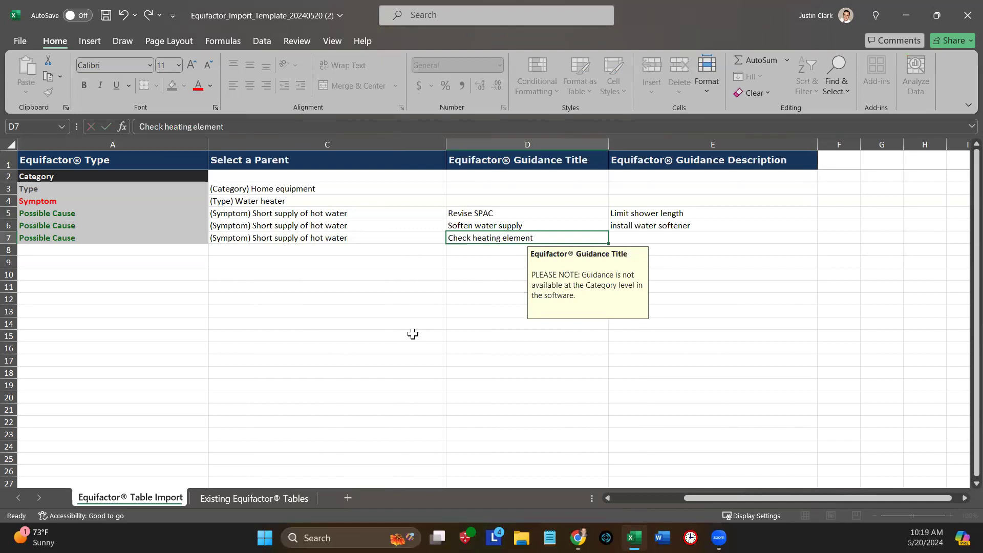
Step: Enter "test 1 in user manual" as the guidance description for the faulty heating element cause in E7
key("Tab")
type("test ")
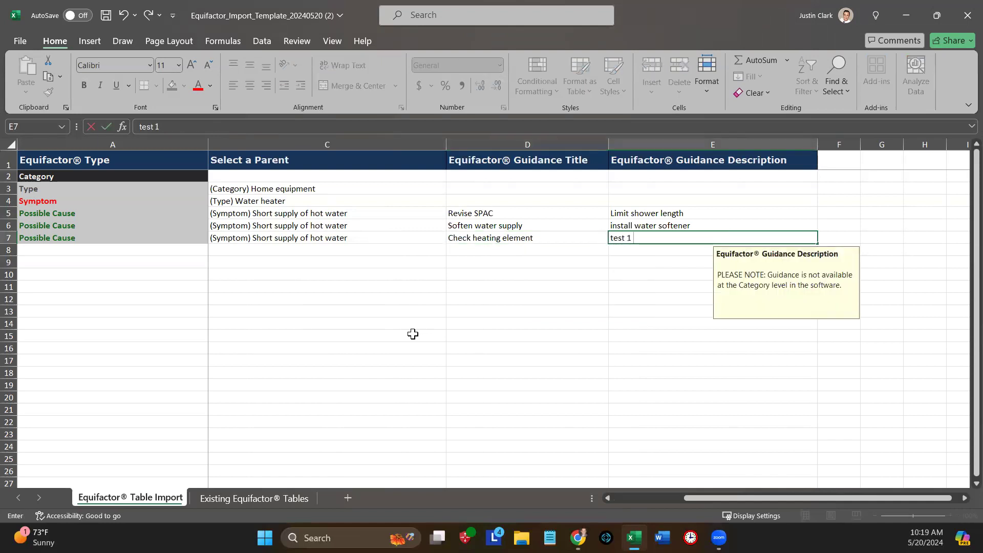
type("1 in user amnual")
key("BackSpace")
key("BackSpace")
key("BackSpace")
key("BackSpace")
type("manual")
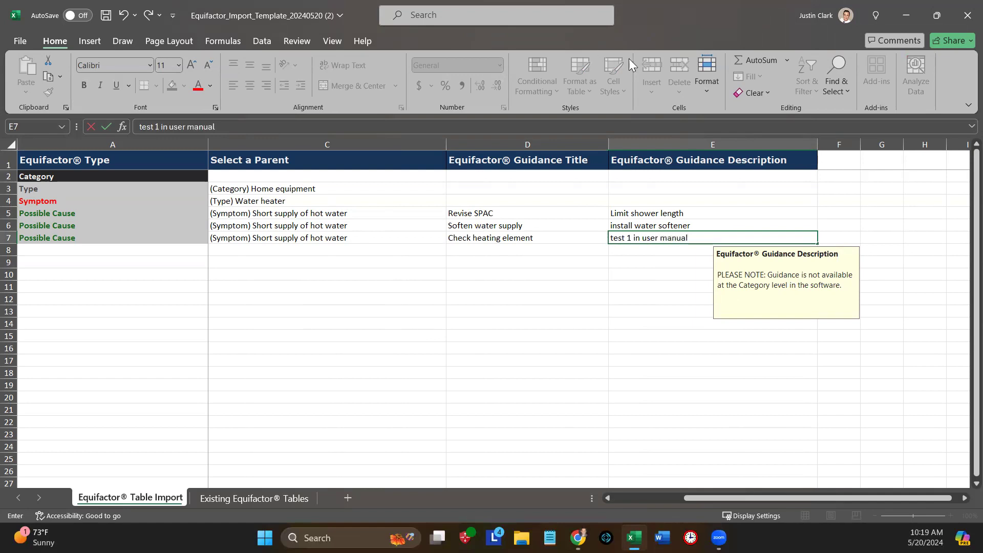
left_click(567, 351)
Step: Save the Equifactor import template workbook
scroll(369, 233, "left", 1)
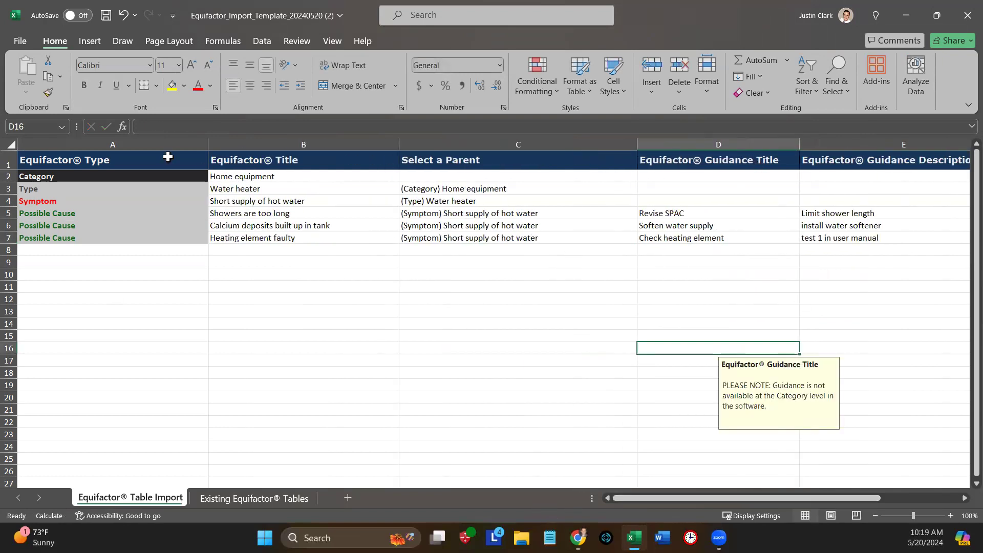
left_click(106, 16)
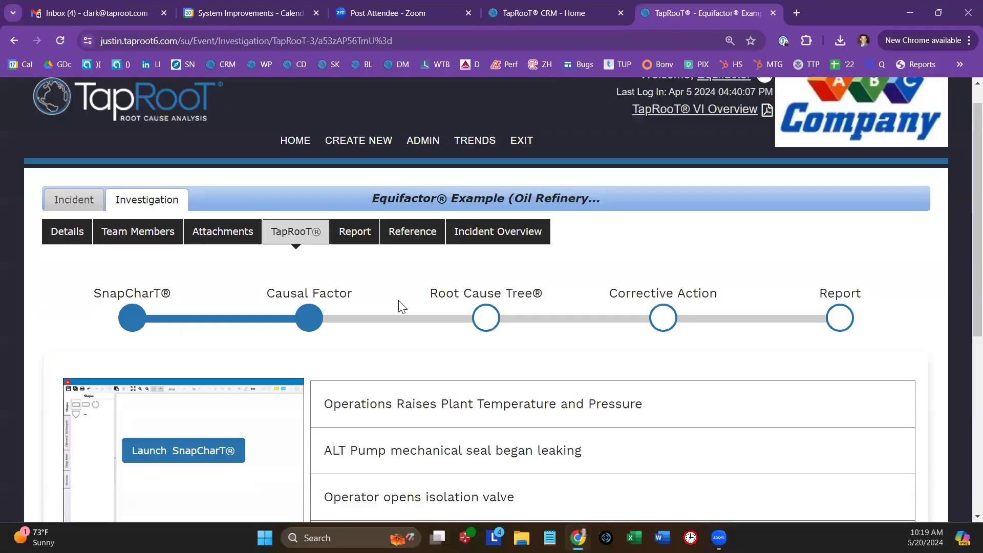
Step: Go to the Equifactor® equipment settings in the TapRooT® administration area
scroll(380, 343, "up", 1)
left_click(416, 169)
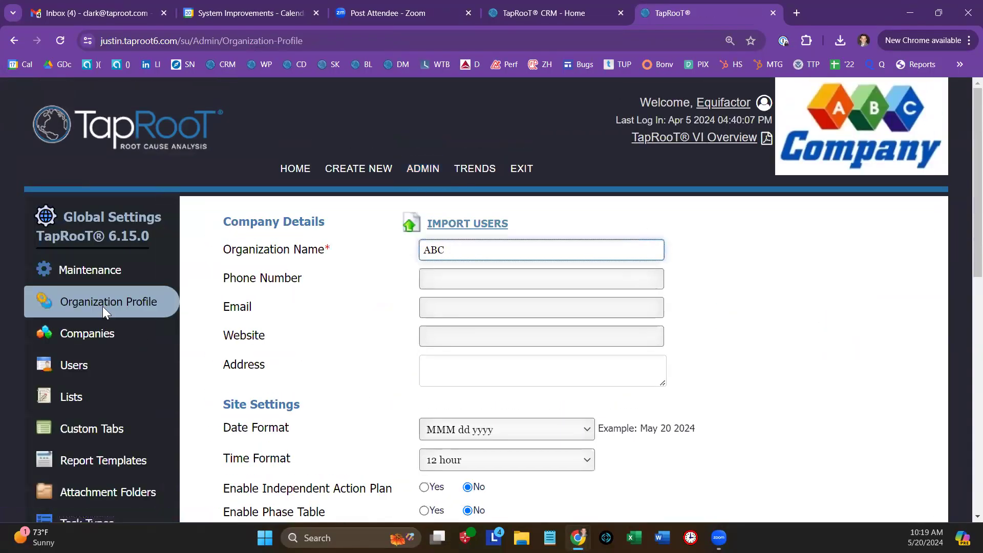
scroll(102, 310, "down", 5)
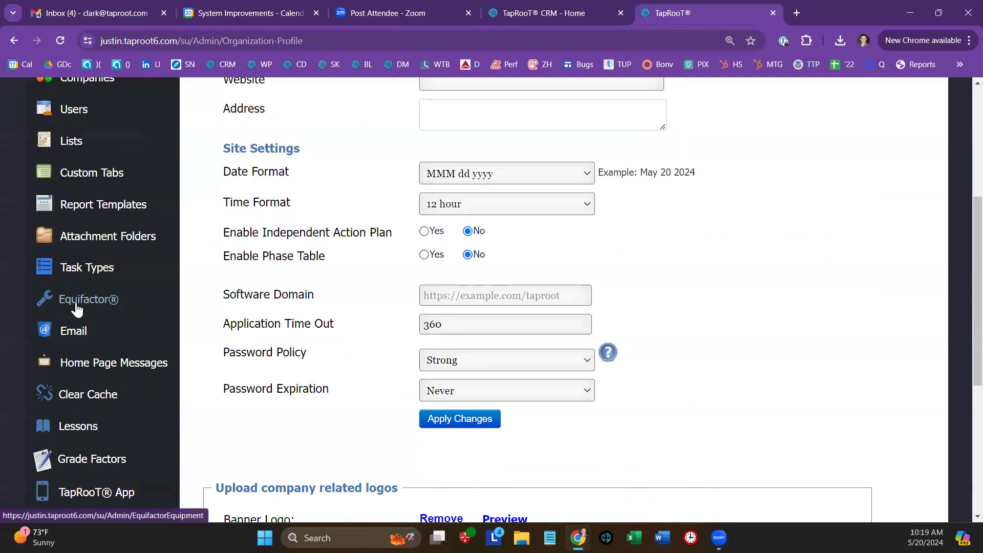
left_click(76, 302)
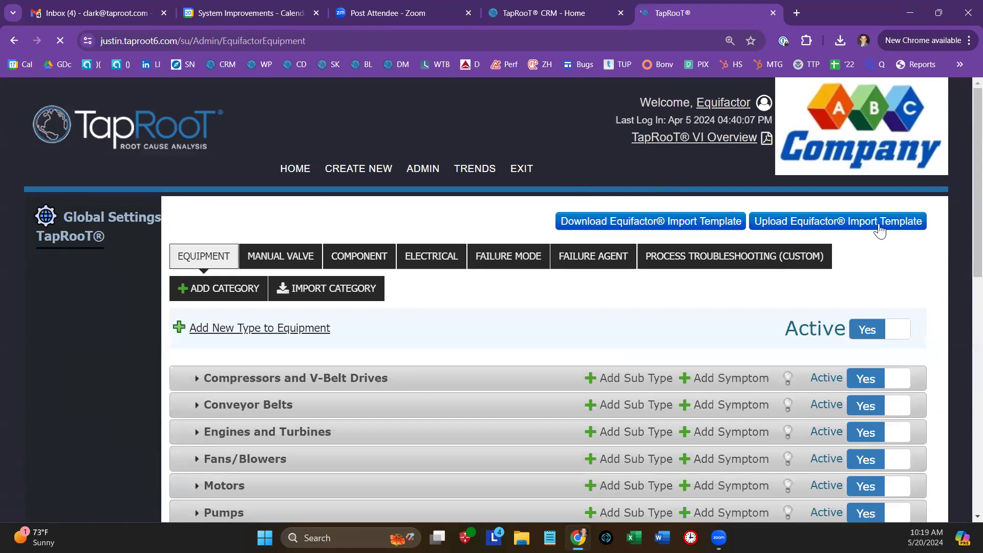
Step: Upload the workbook "Equifactor_Import_Template_20240520 (2)" from Downloads as the Equifactor® import template
left_click(838, 222)
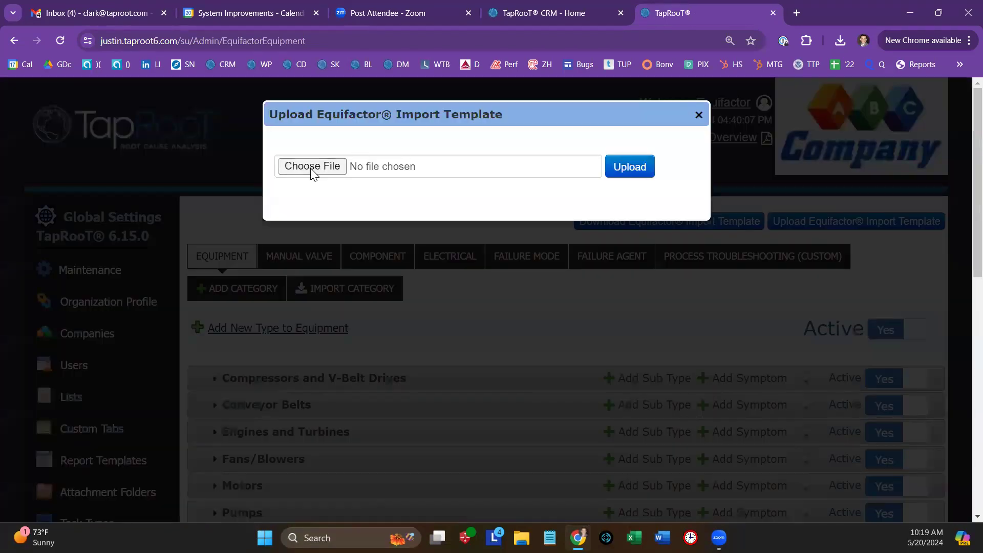
left_click(311, 169)
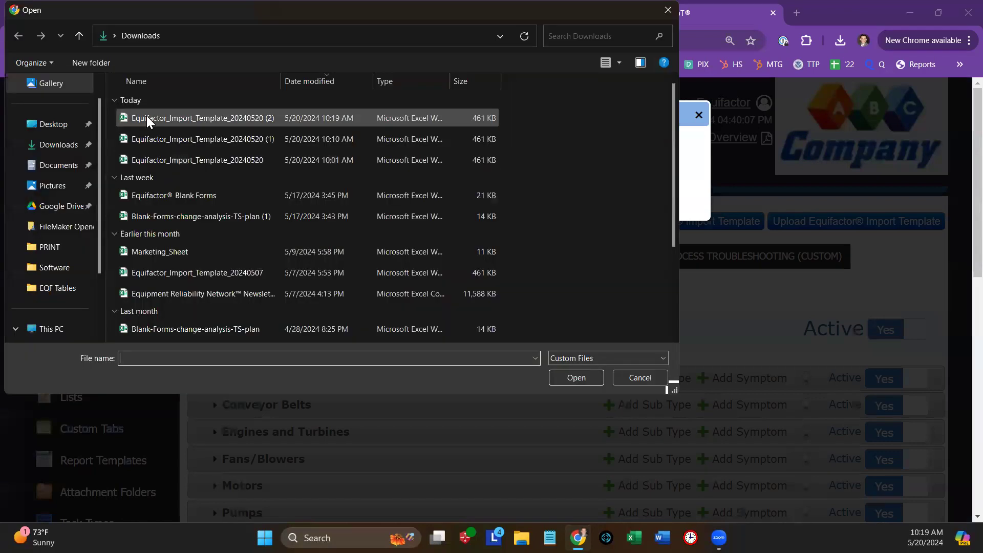
double_click(231, 118)
left_click(620, 170)
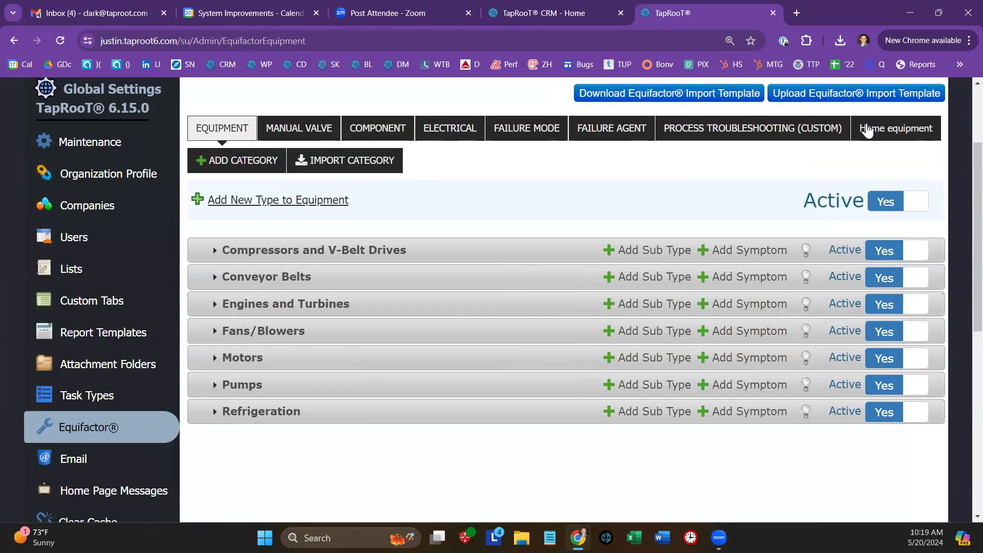
Step: Expand the Water heater type and its hot water symptom under Home equipment, and review the guidance for the calcium deposits cause
left_click(899, 130)
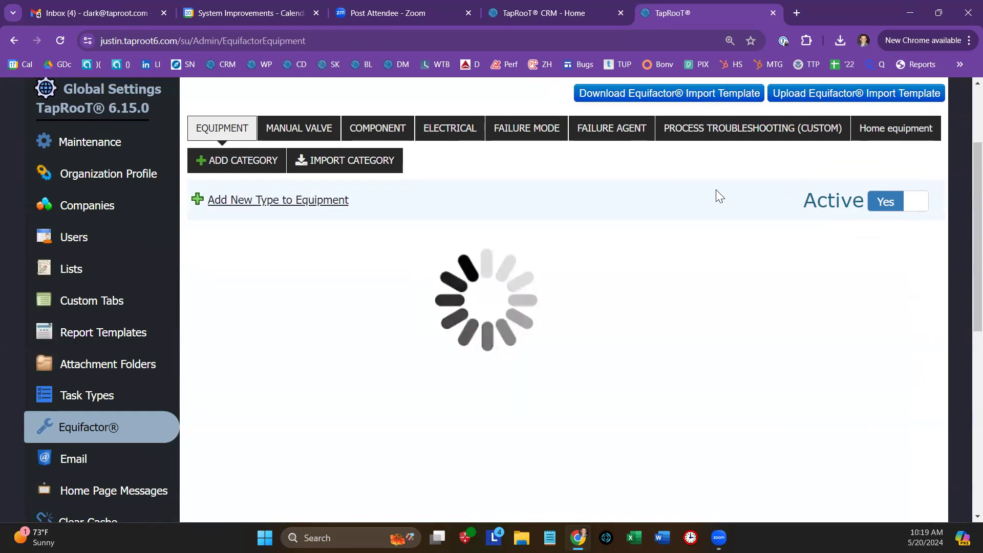
left_click(214, 251)
left_click(241, 296)
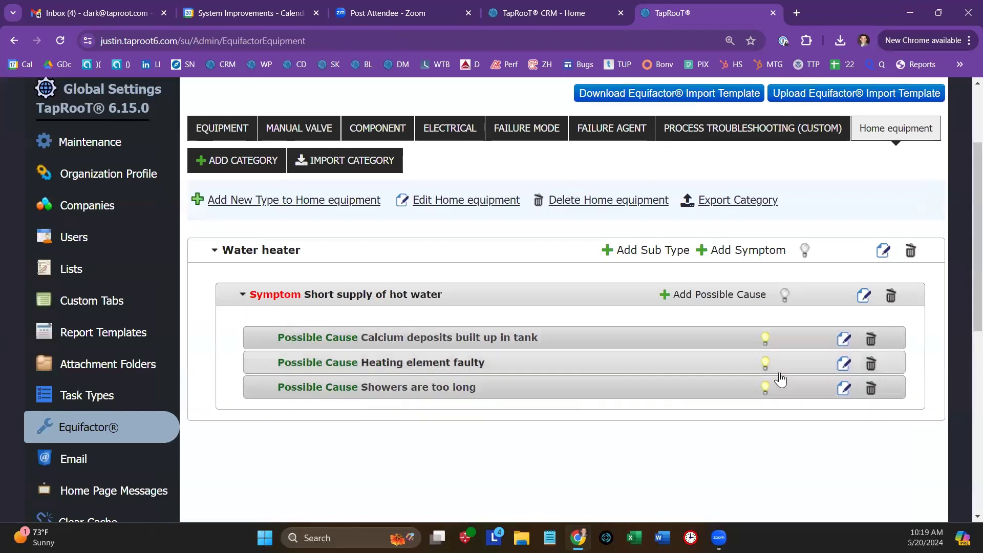
left_click(766, 338)
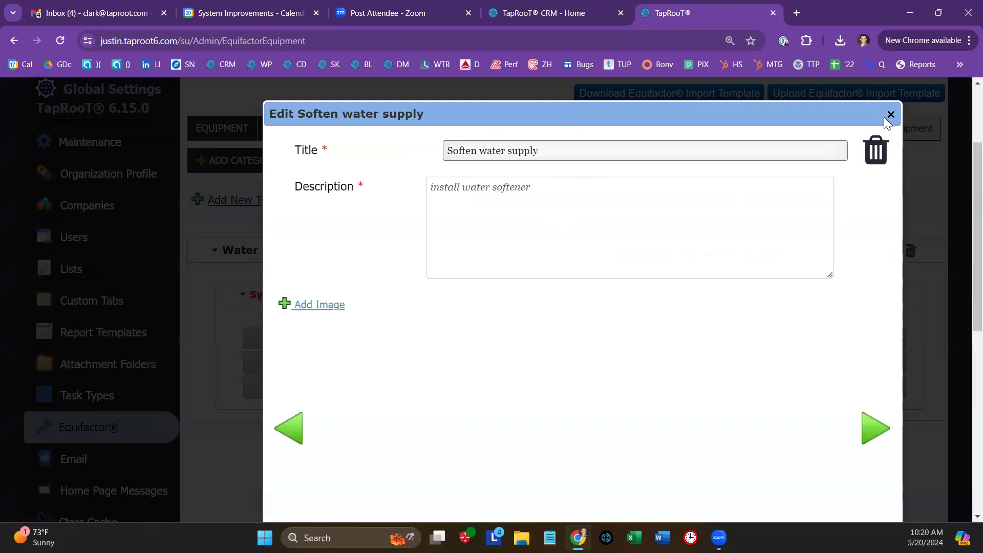
left_click(890, 114)
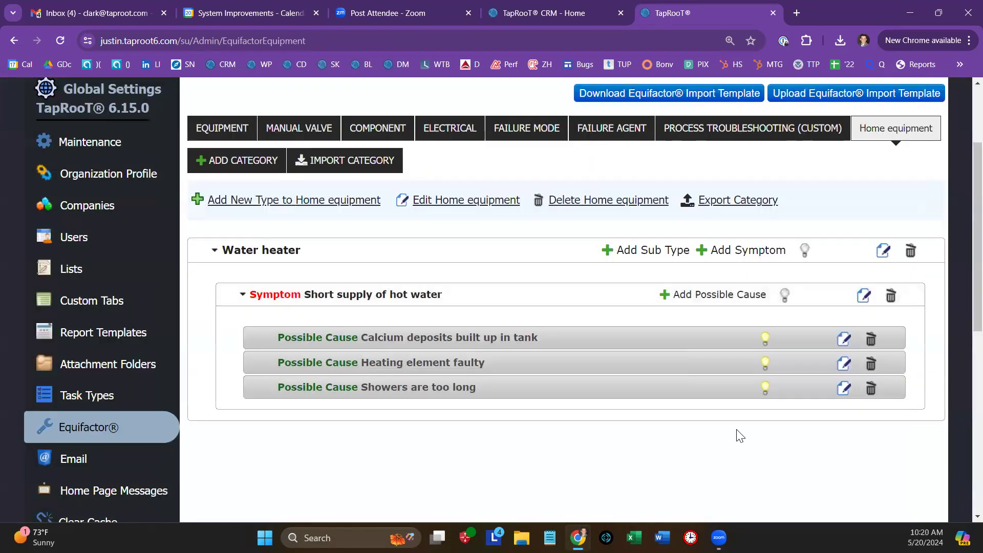